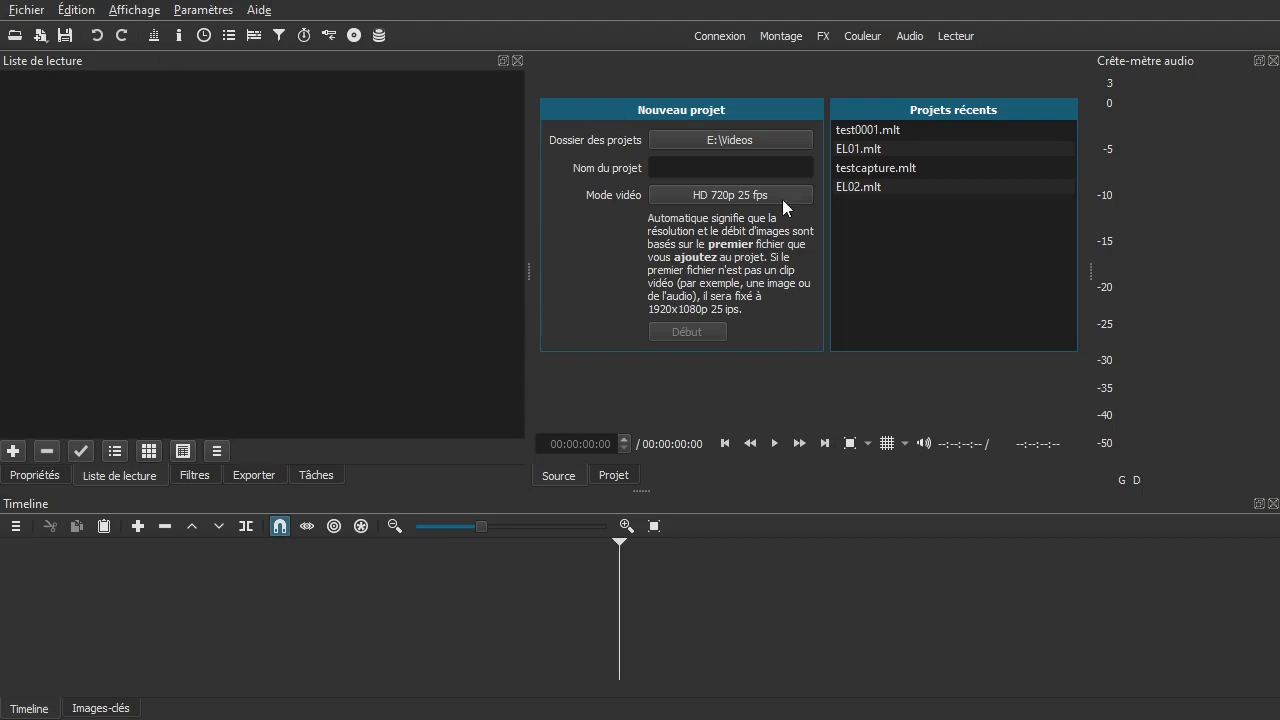
- Open the recent project test0001.mlt and remove the duplicate 343660890.mp4 clip from the playlist
click(877, 130)
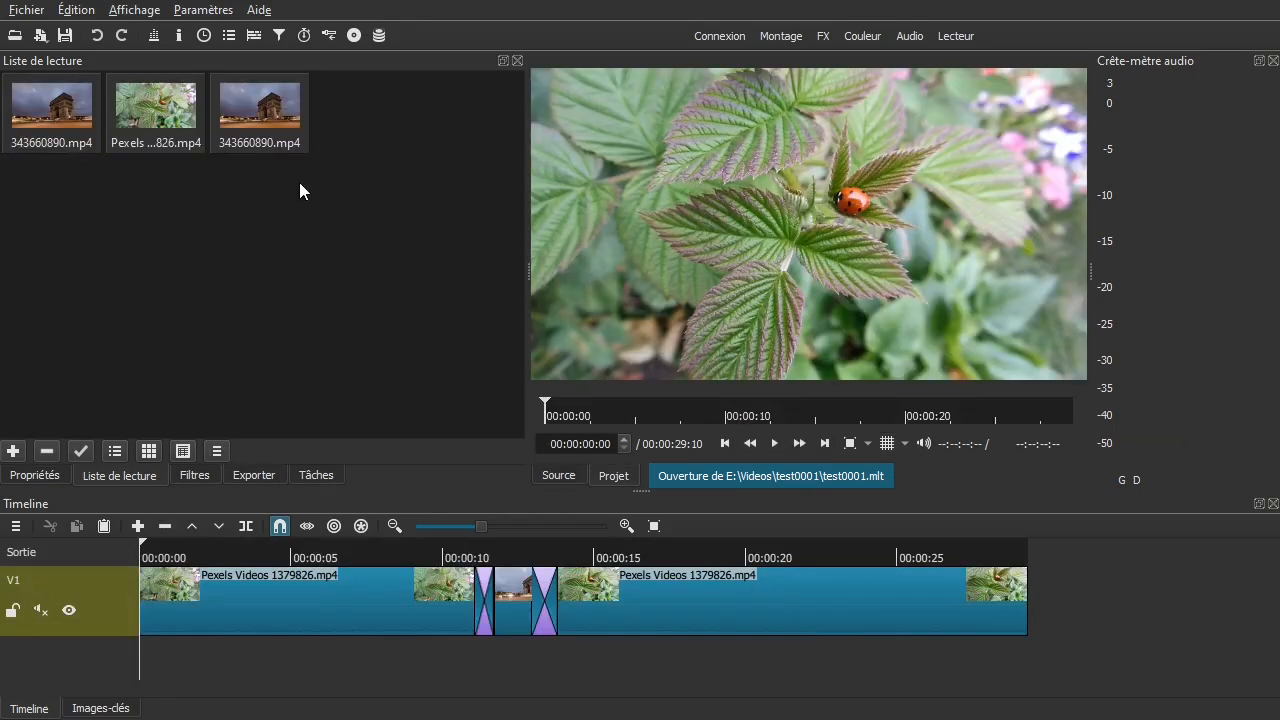
click(268, 114)
click(50, 450)
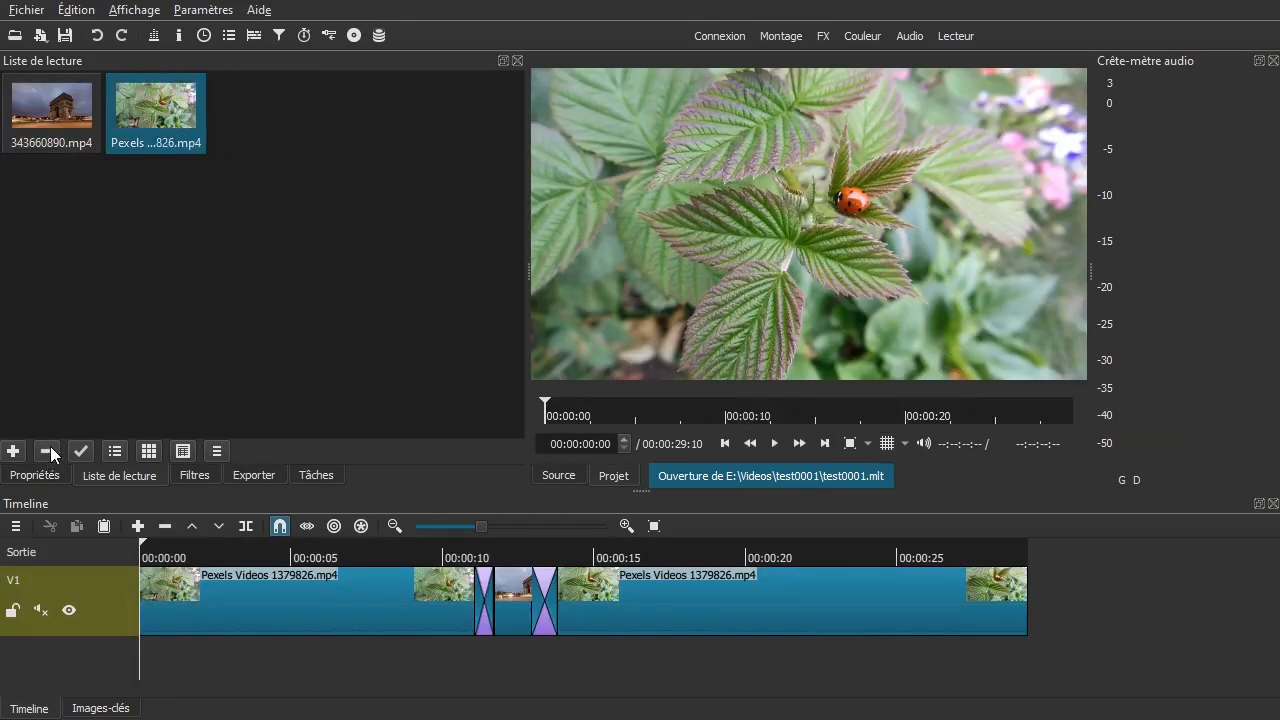
click(55, 119)
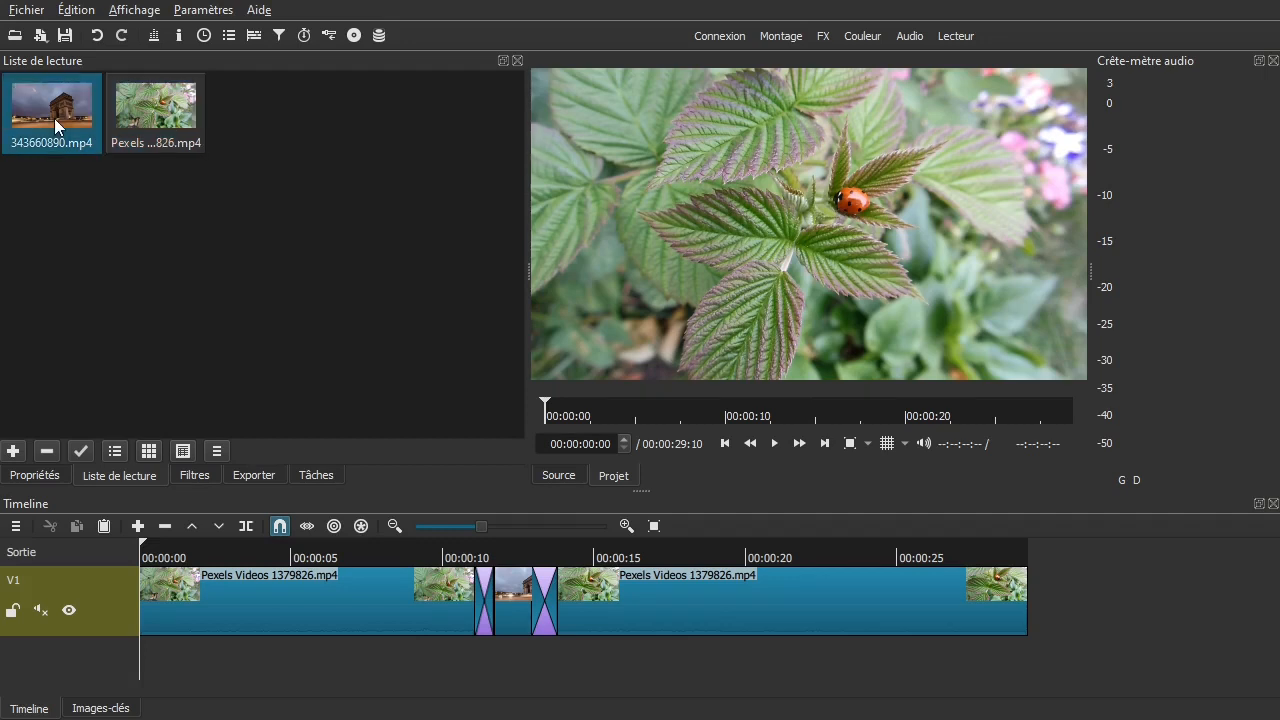
click(137, 113)
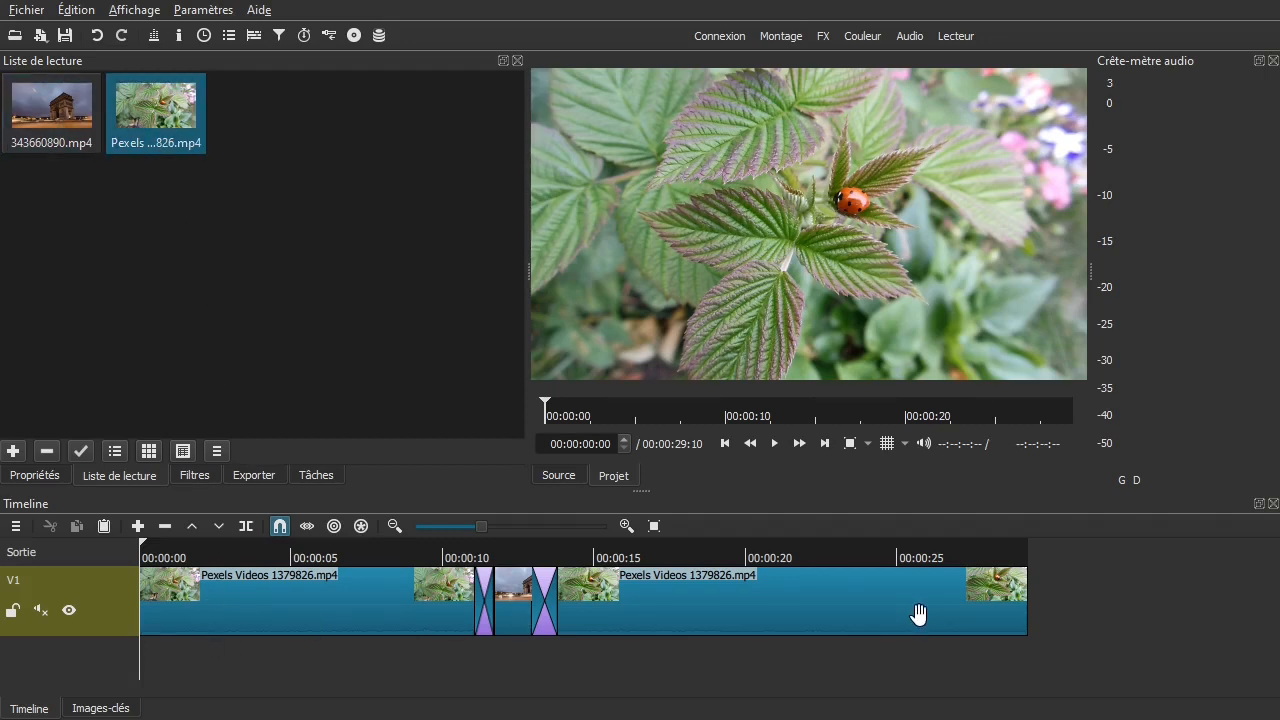
- Scrub through the project timeline to examine the ladybug clips and the two transitions around the Arc de Triomphe clip
drag(157, 661, 914, 640)
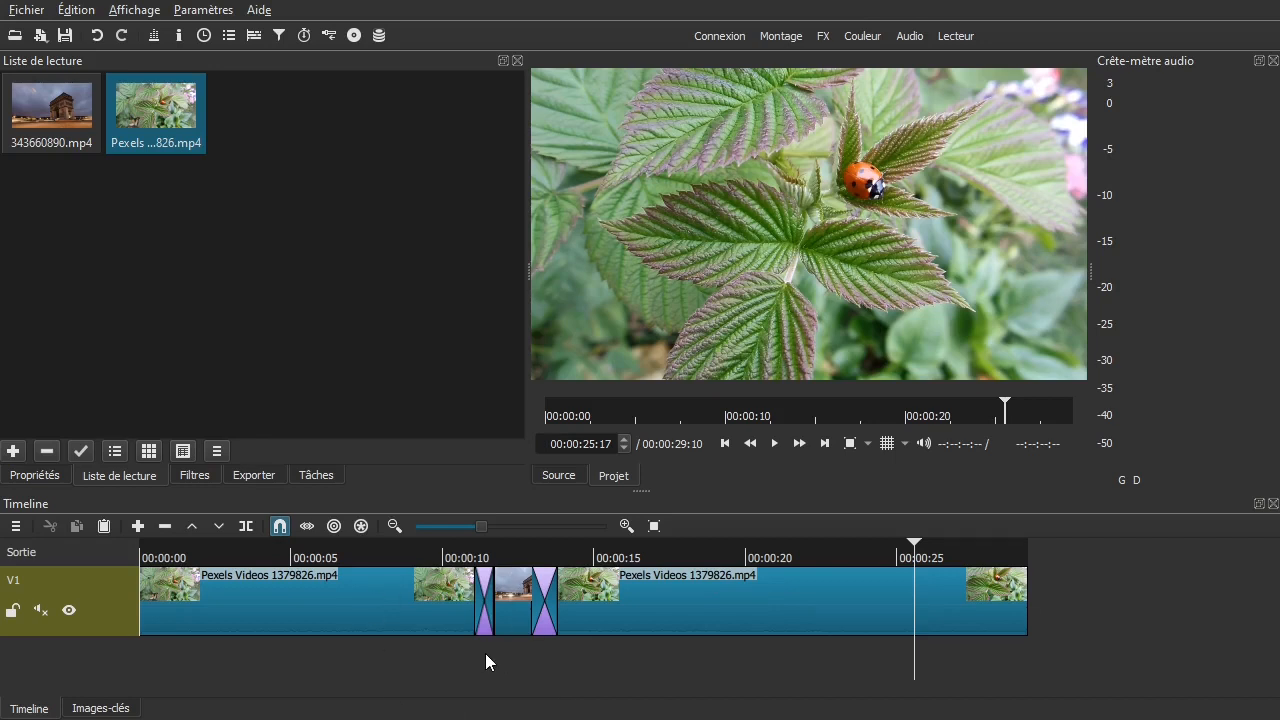
drag(463, 656, 577, 665)
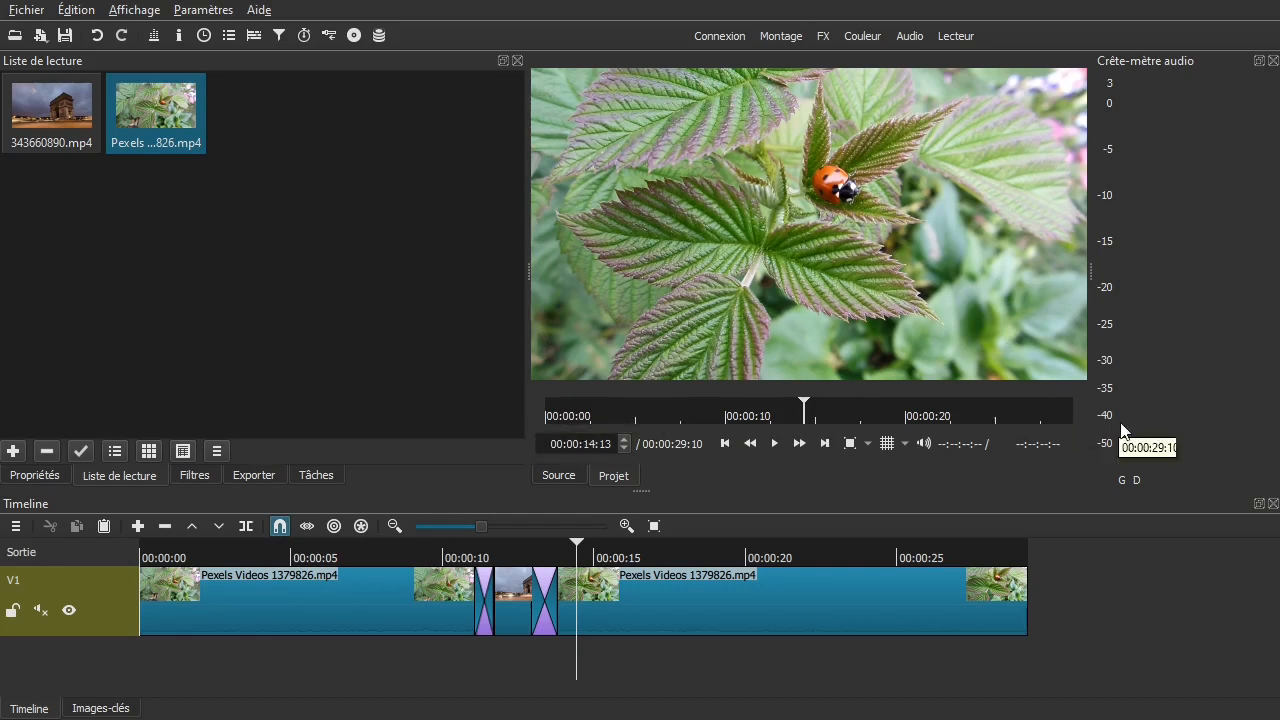
click(445, 655)
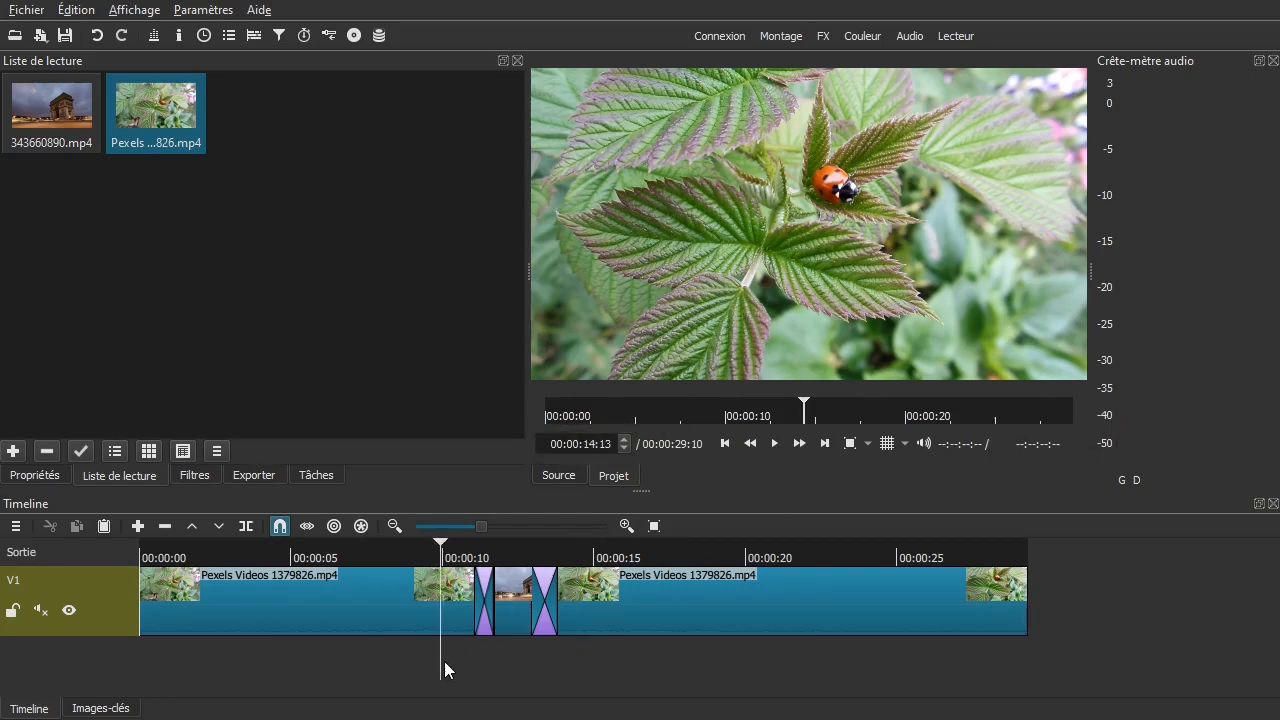
click(592, 657)
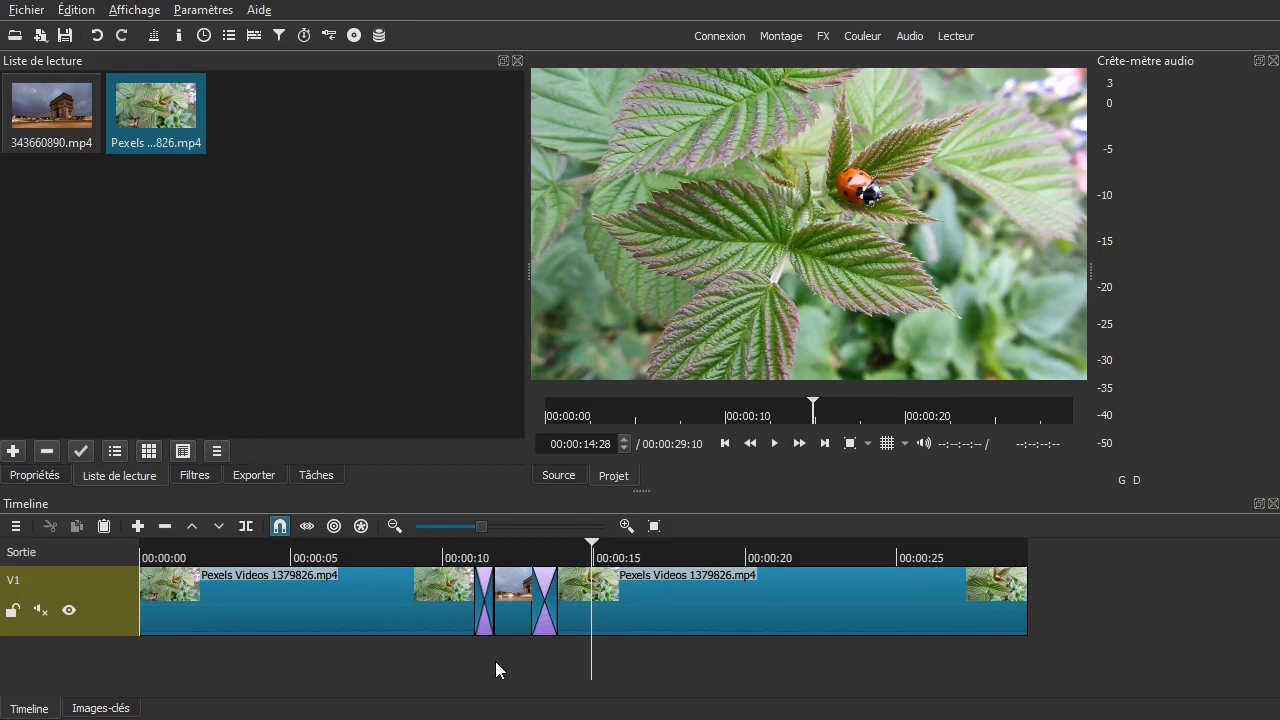
click(439, 663)
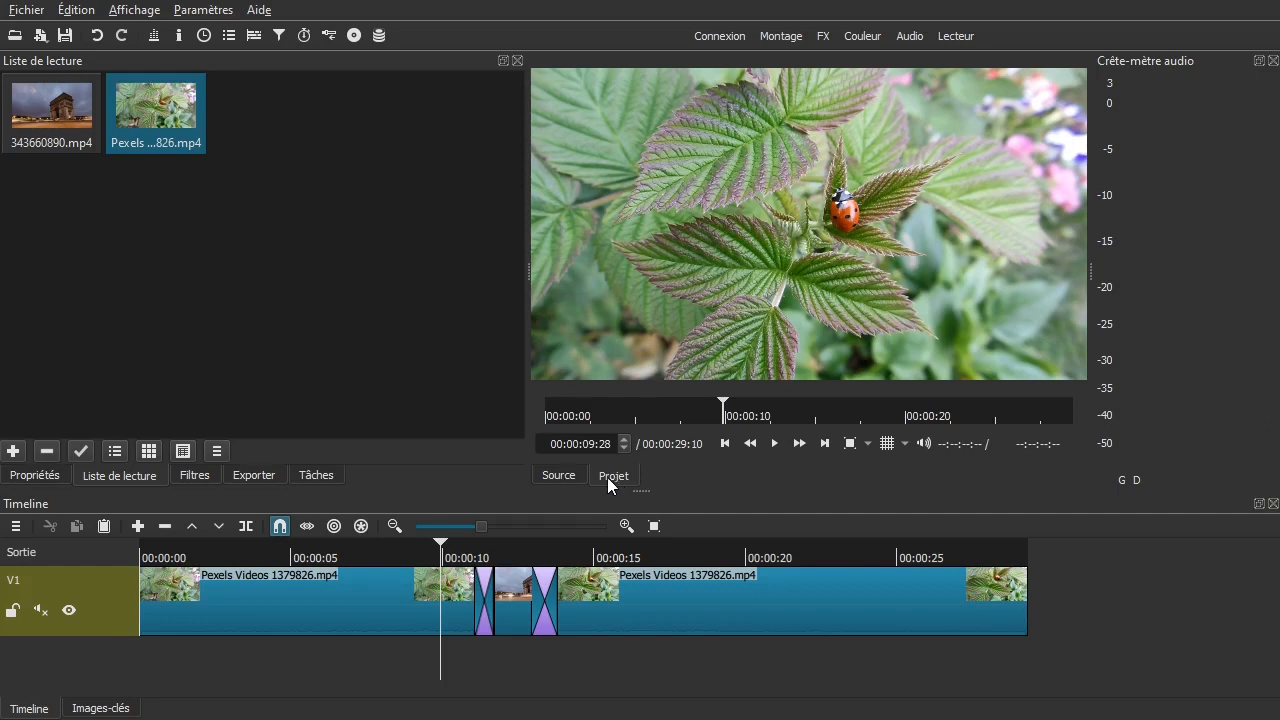
click(180, 655)
drag(182, 656, 752, 680)
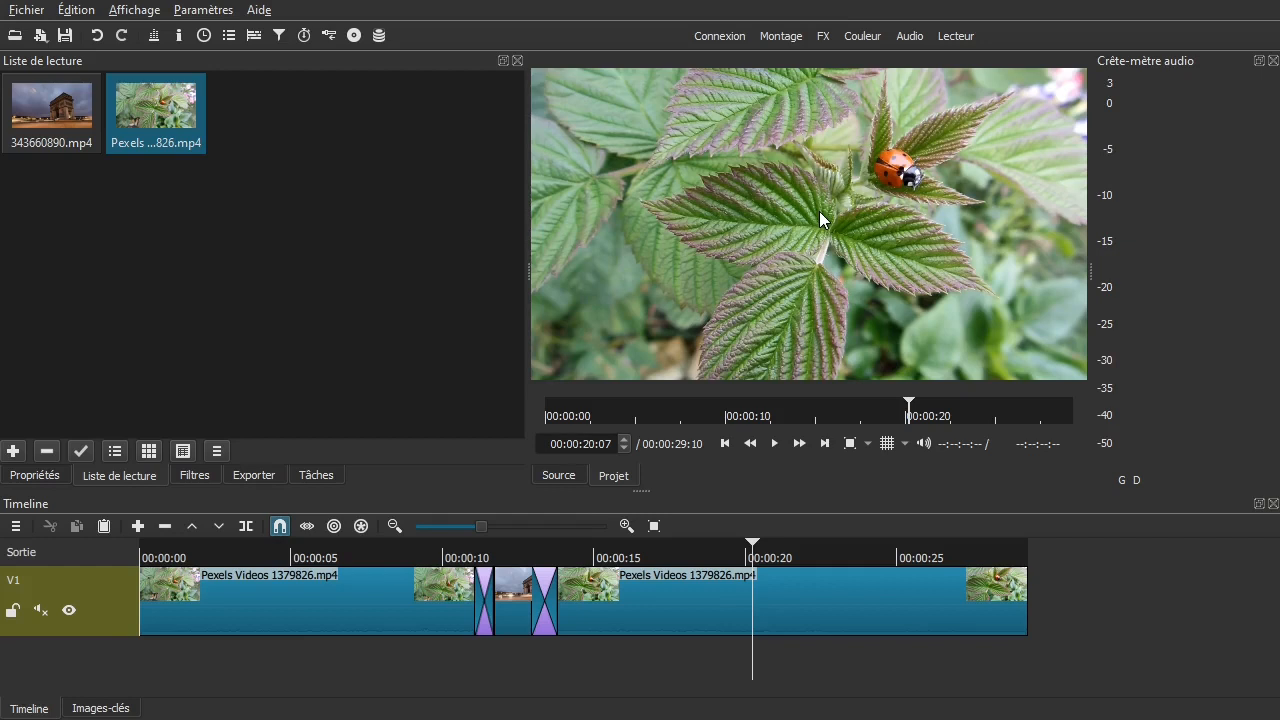
mouse_move(488, 692)
mouse_down()
mouse_move(538, 679)
mouse_move(465, 690)
mouse_up()
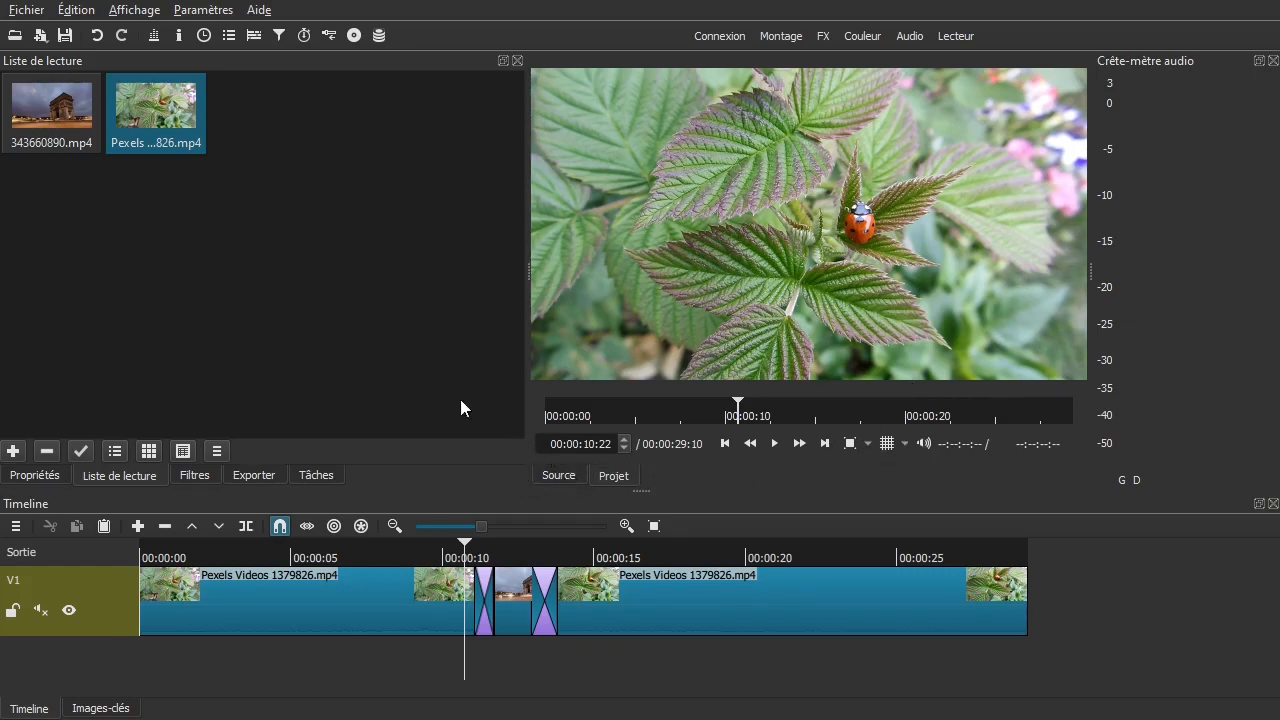
- Open the playlist clip 343660890.mp4 in the source player and extend its in and out points to the full clip length
click(62, 118)
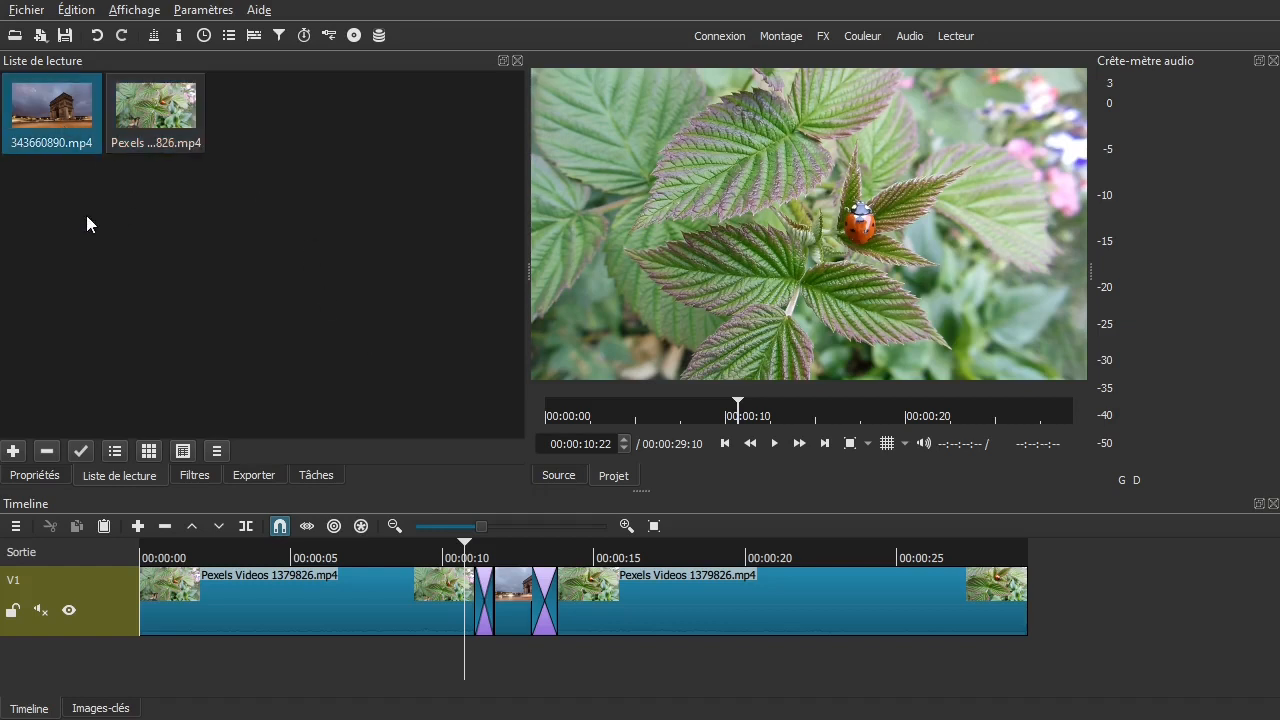
double_click(40, 106)
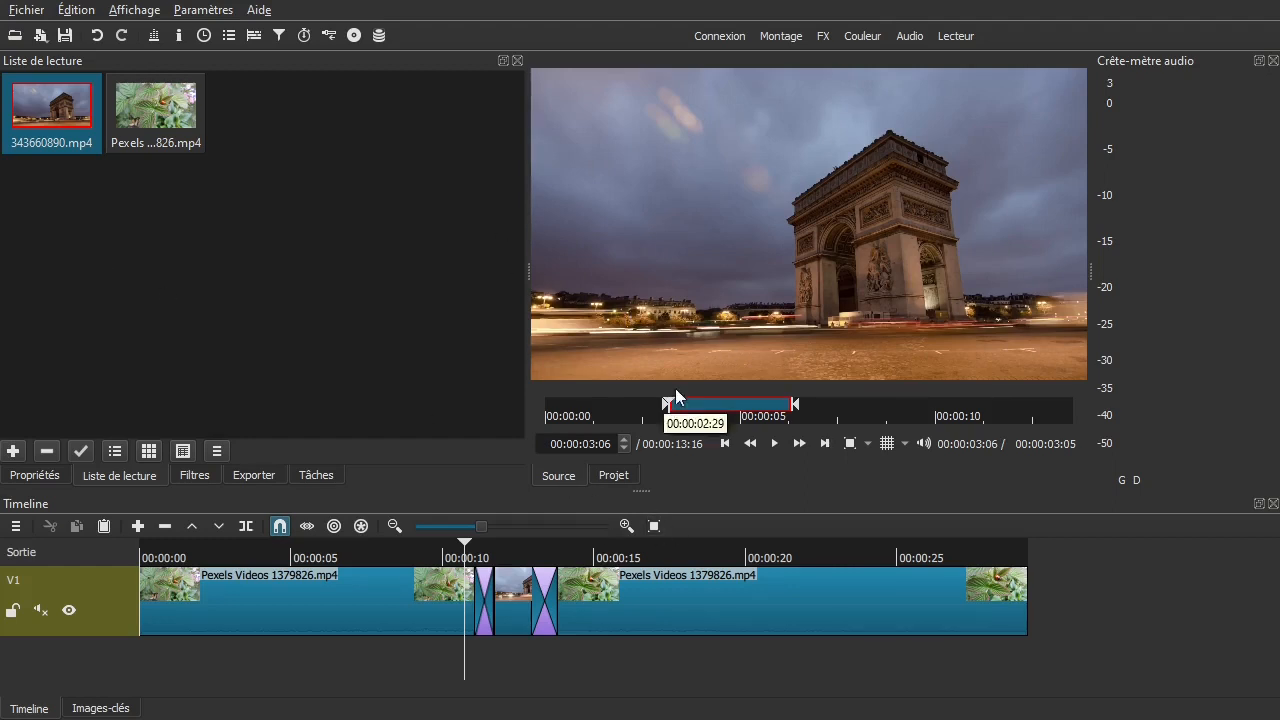
drag(668, 405, 526, 404)
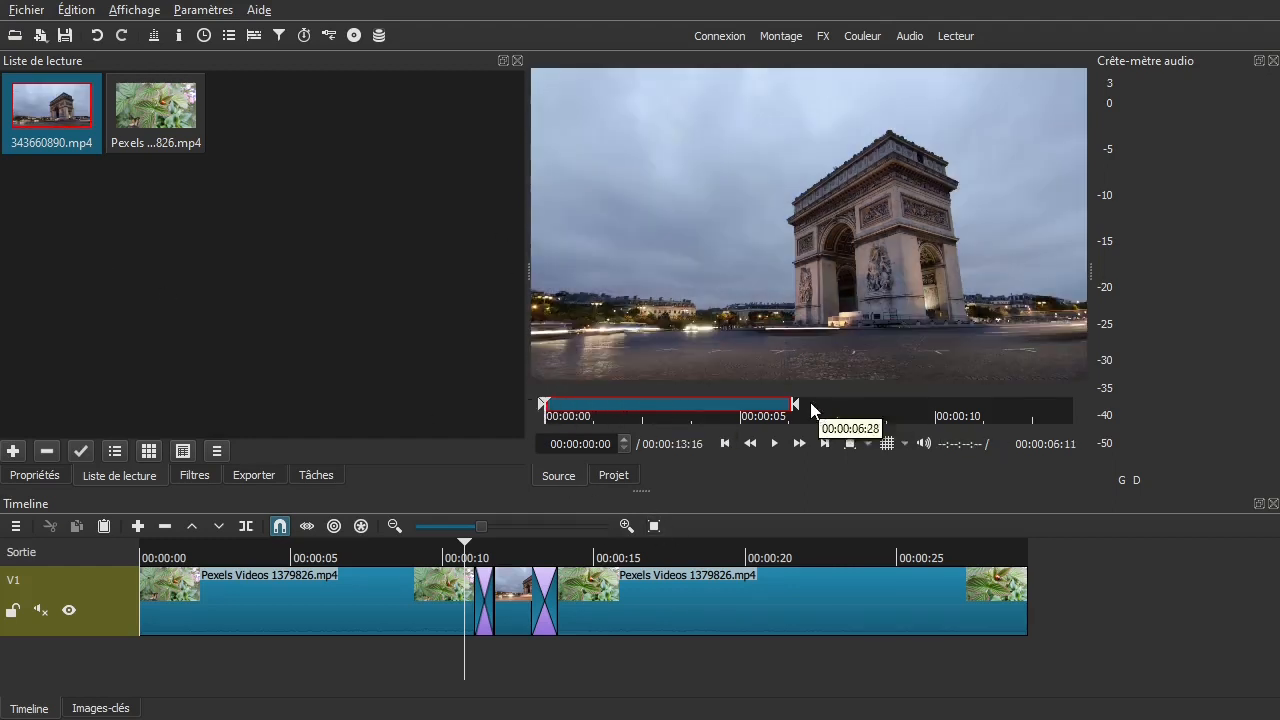
drag(795, 405, 1088, 417)
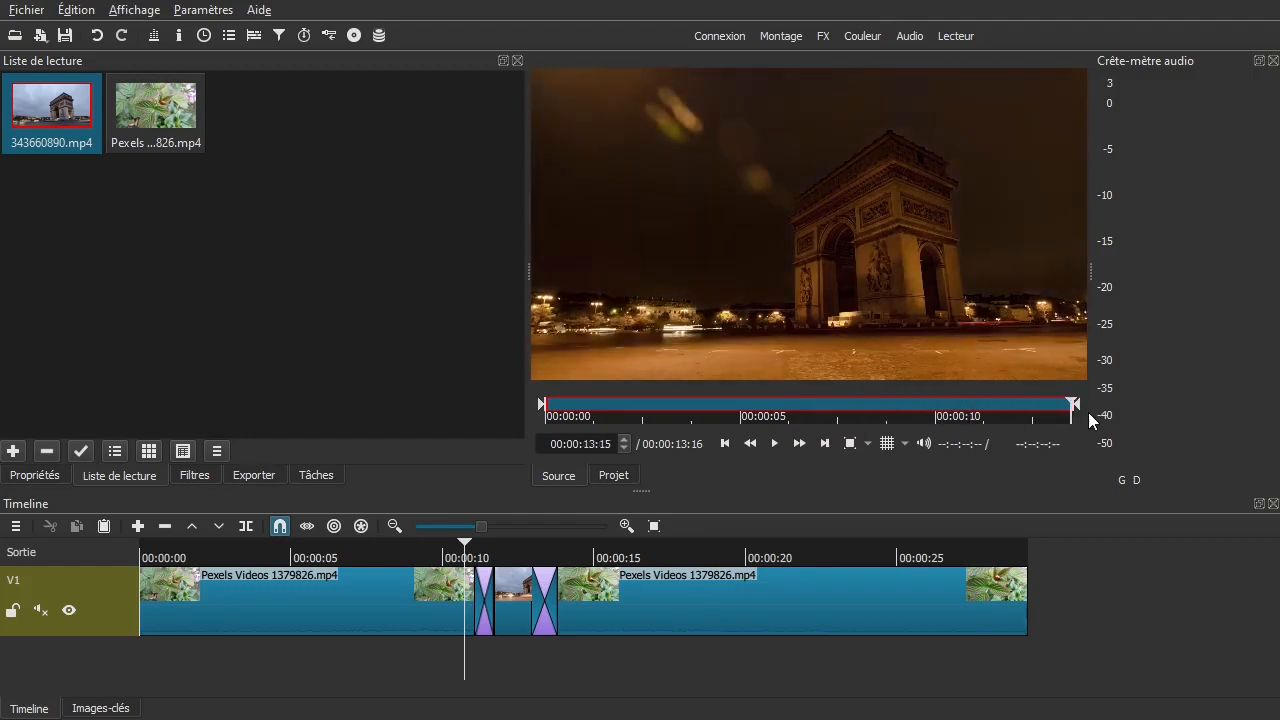
- Preview the source clip's playback and scrub the project timeline to compare the source and project players
click(775, 443)
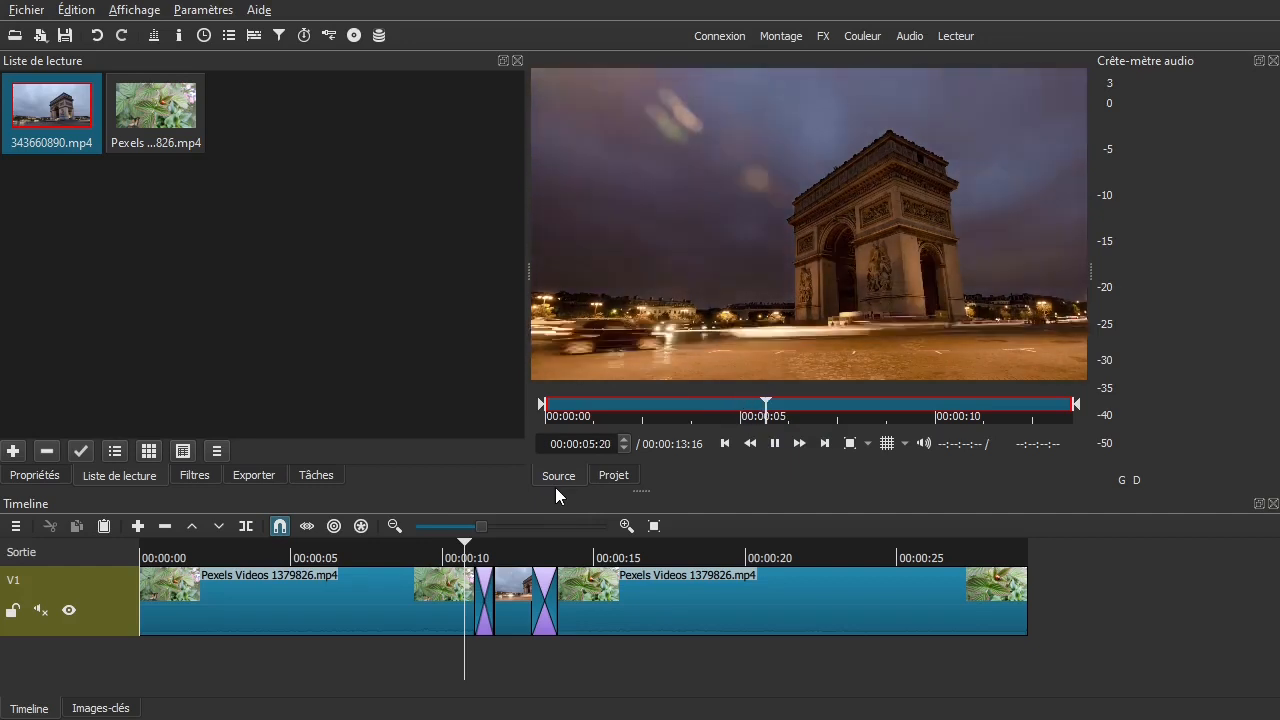
click(774, 444)
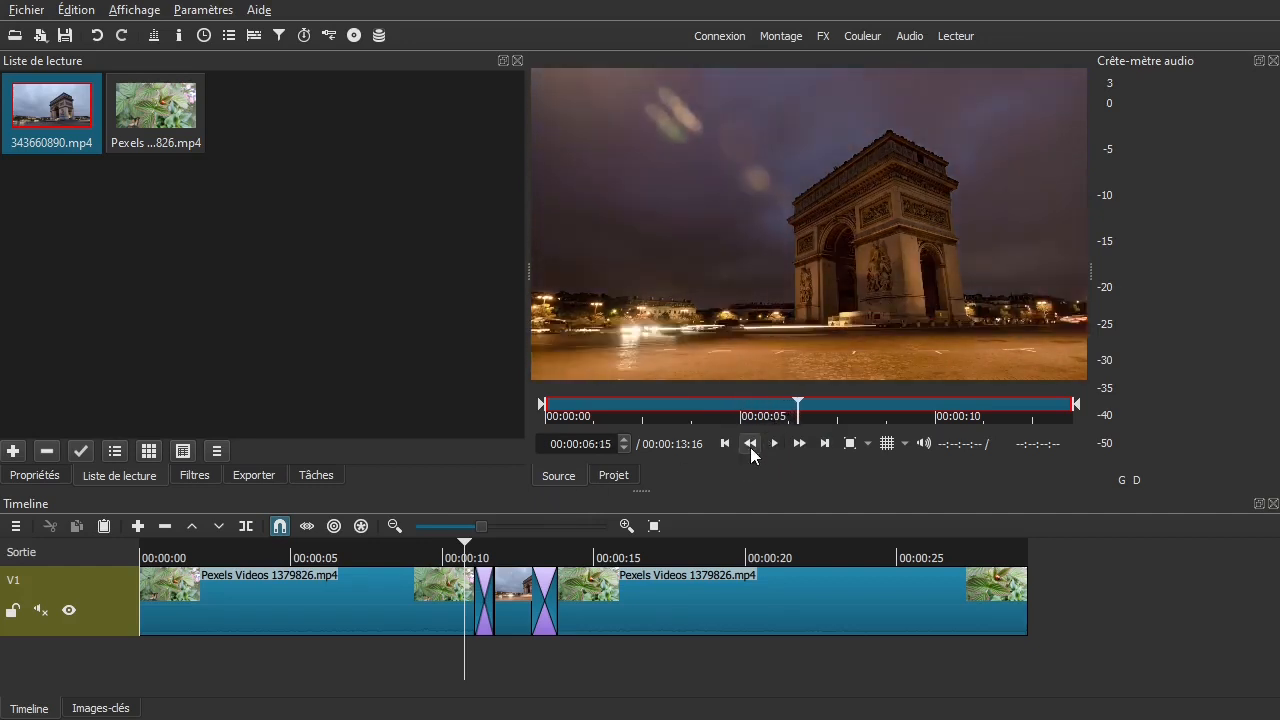
click(612, 477)
drag(296, 665, 706, 665)
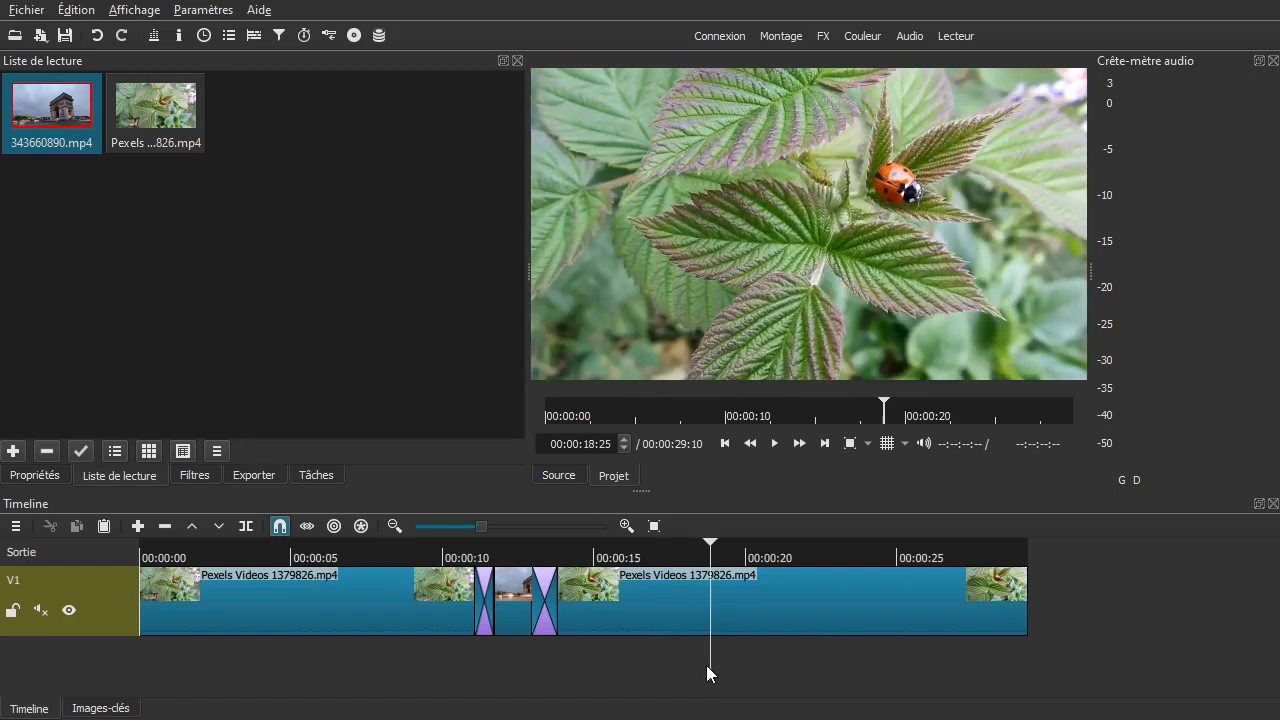
click(560, 474)
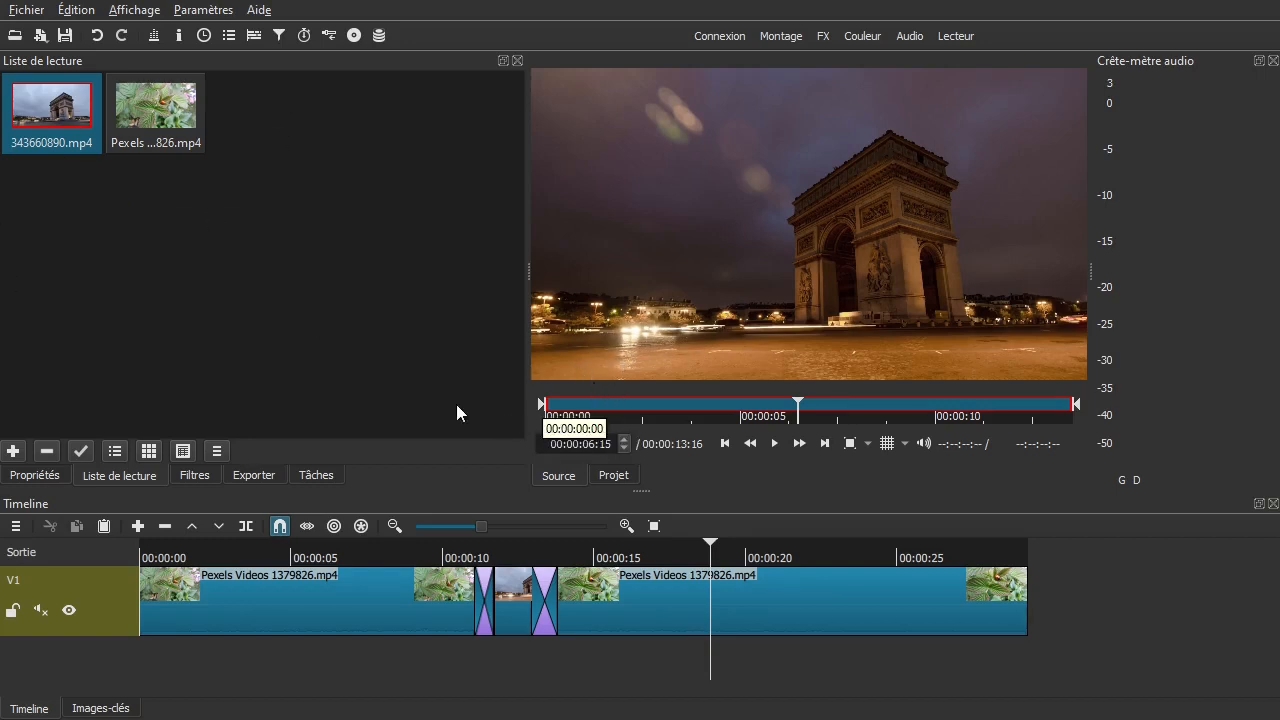
- Trim the source clip 343660890.mp4 with an in point at 00:00:05:29 and an out point at 00:00:08:16
click(665, 414)
click(928, 422)
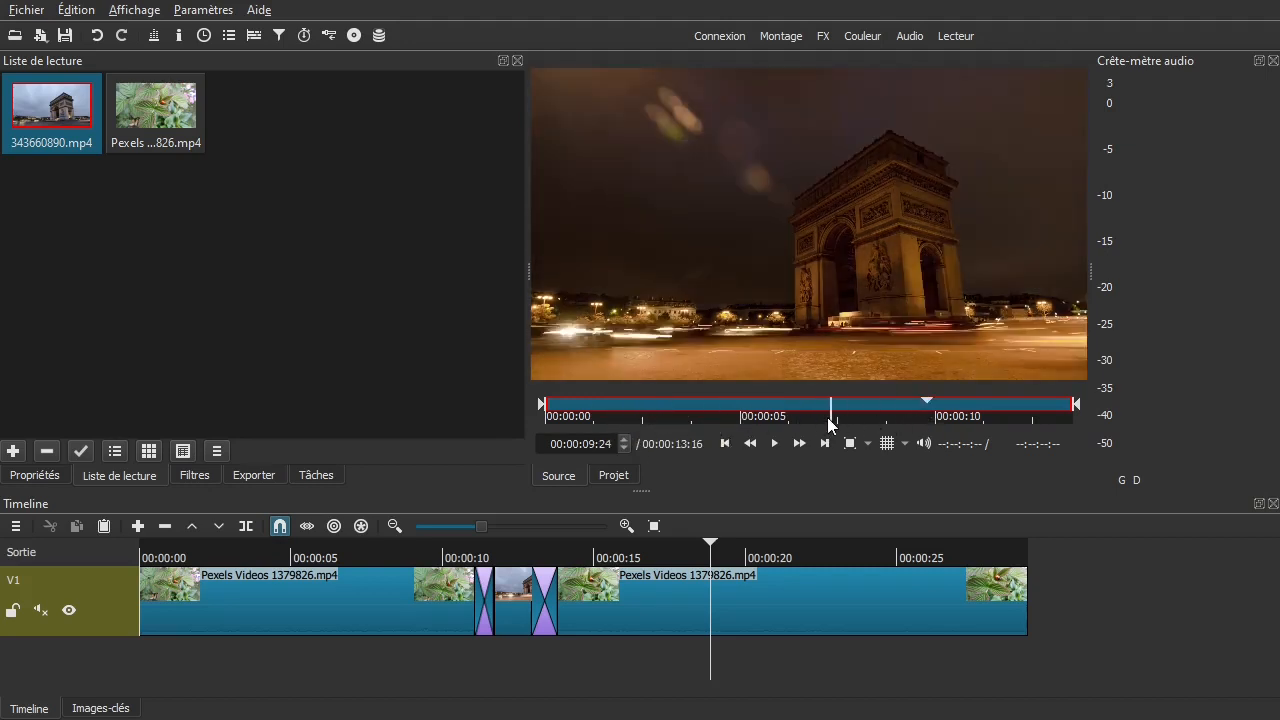
click(782, 422)
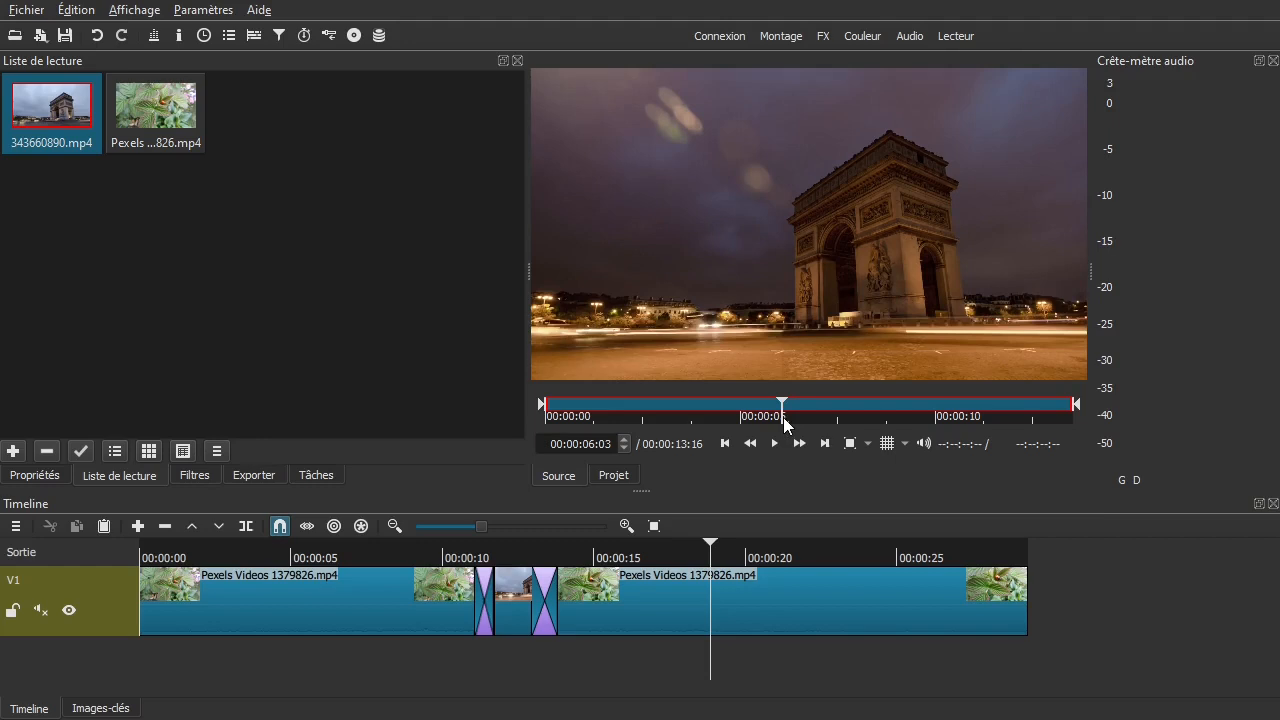
click(543, 407)
drag(543, 407, 778, 404)
drag(1075, 404, 879, 404)
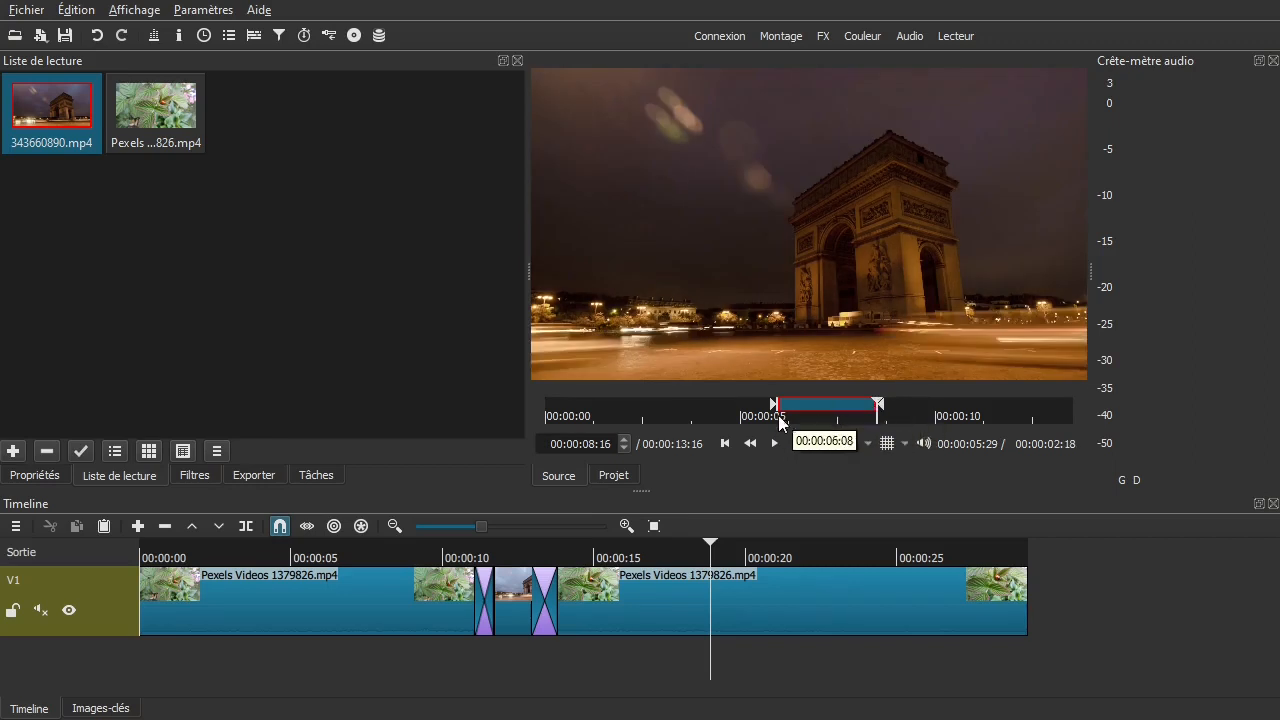
- Review the trimmed range of 343660890.mp4 and add it to the playlist as a new clip
click(562, 410)
drag(569, 412, 1046, 411)
mouse_move(784, 414)
mouse_down()
mouse_move(858, 413)
mouse_move(826, 430)
mouse_move(790, 412)
mouse_up()
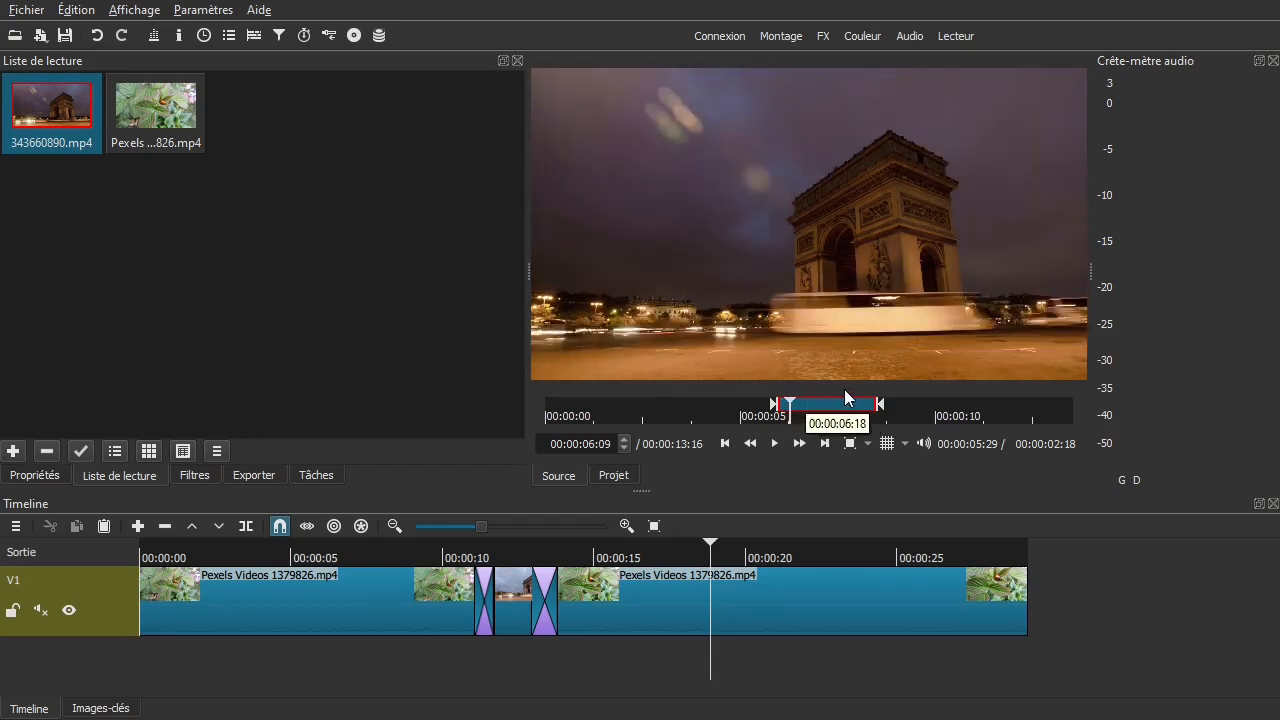
click(14, 452)
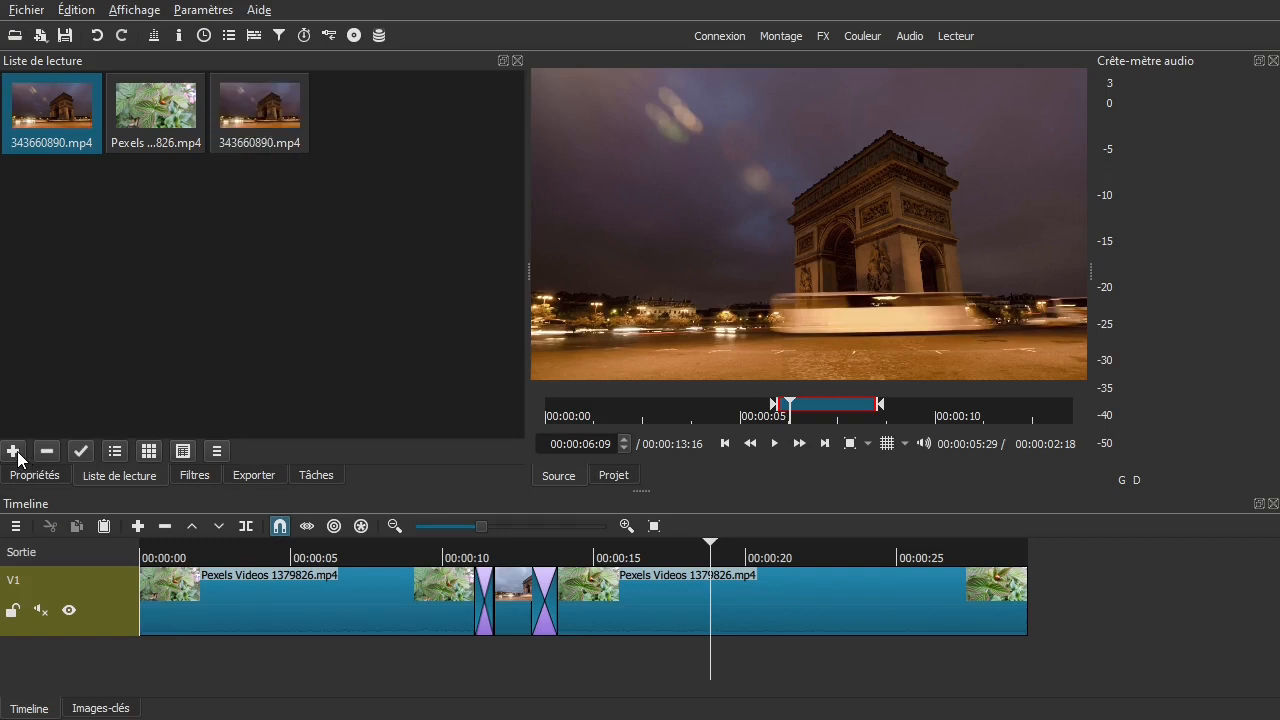
click(247, 116)
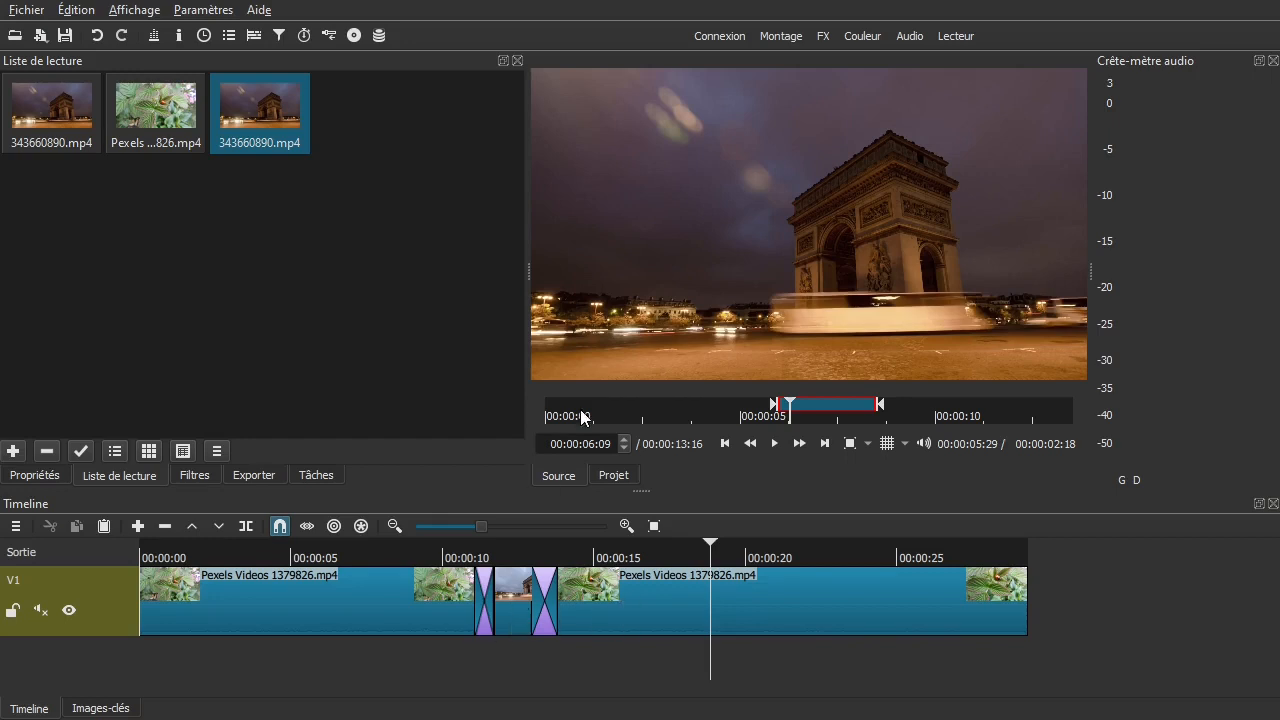
- Extend the source clip's in and out points back to its full length and return to the project player
drag(774, 404, 576, 417)
drag(880, 410, 1096, 414)
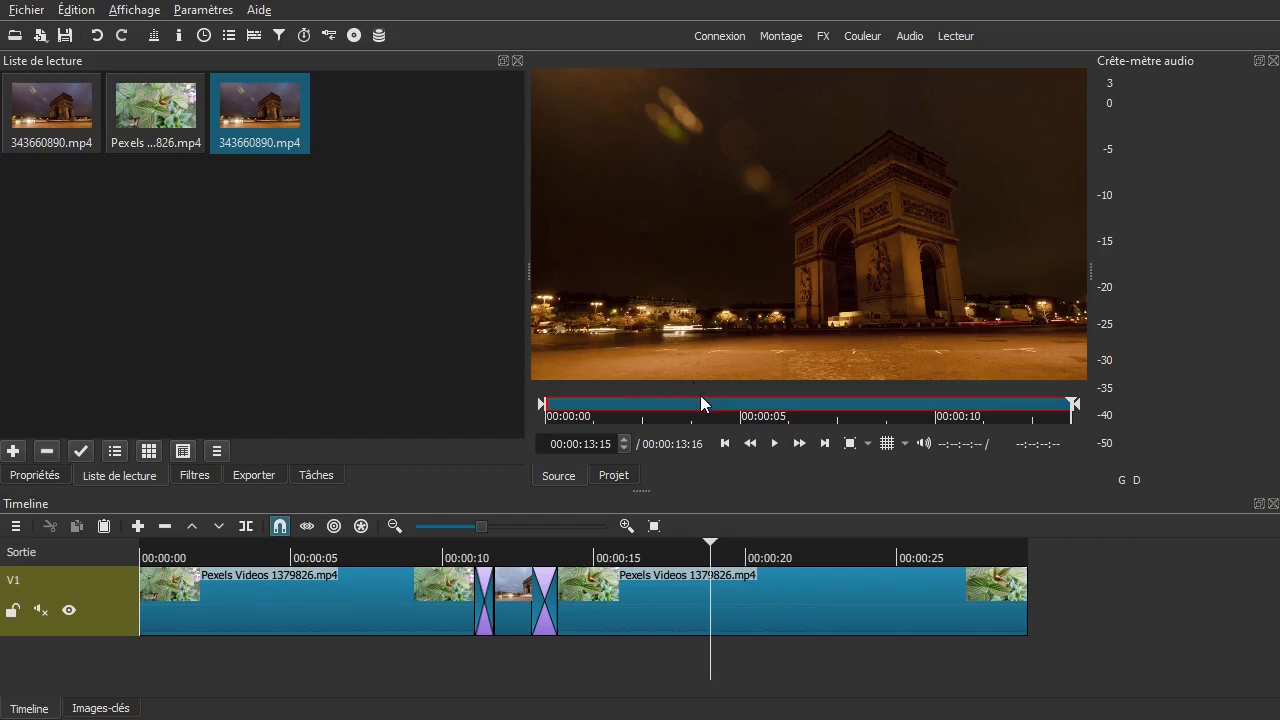
click(612, 476)
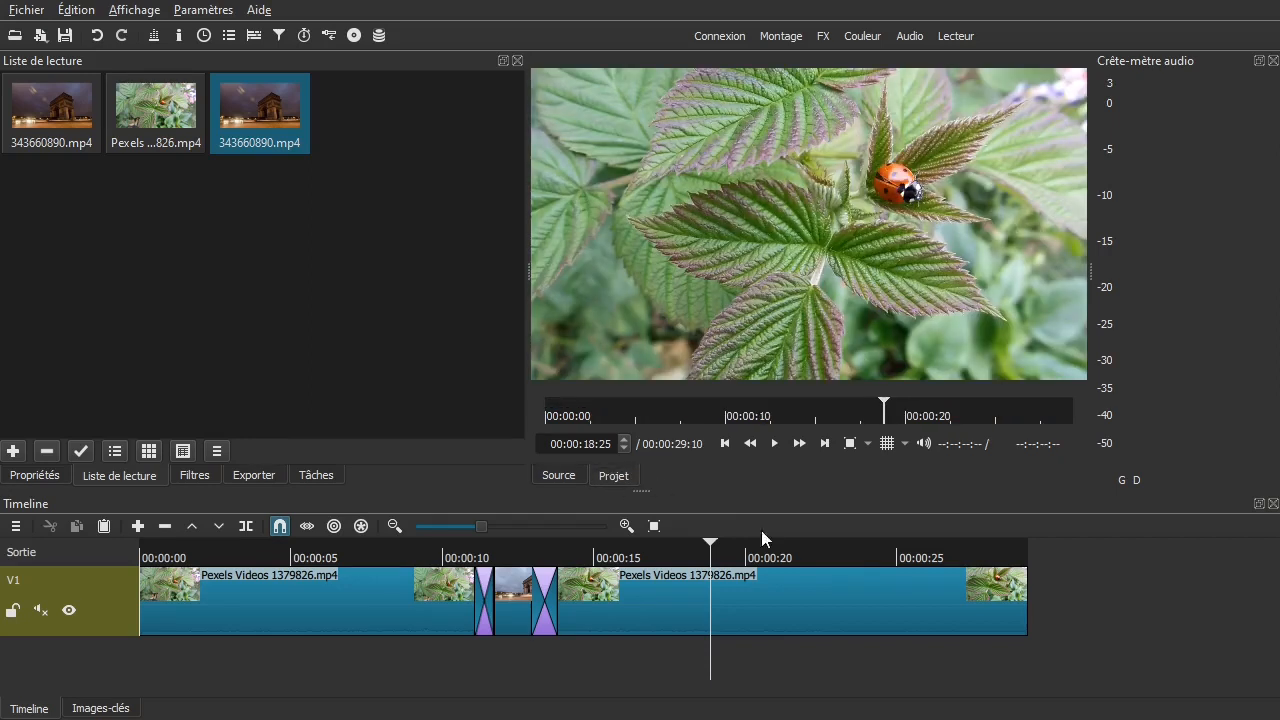
- Copy the whole timeline to the source player and pause its playback
click(16, 527)
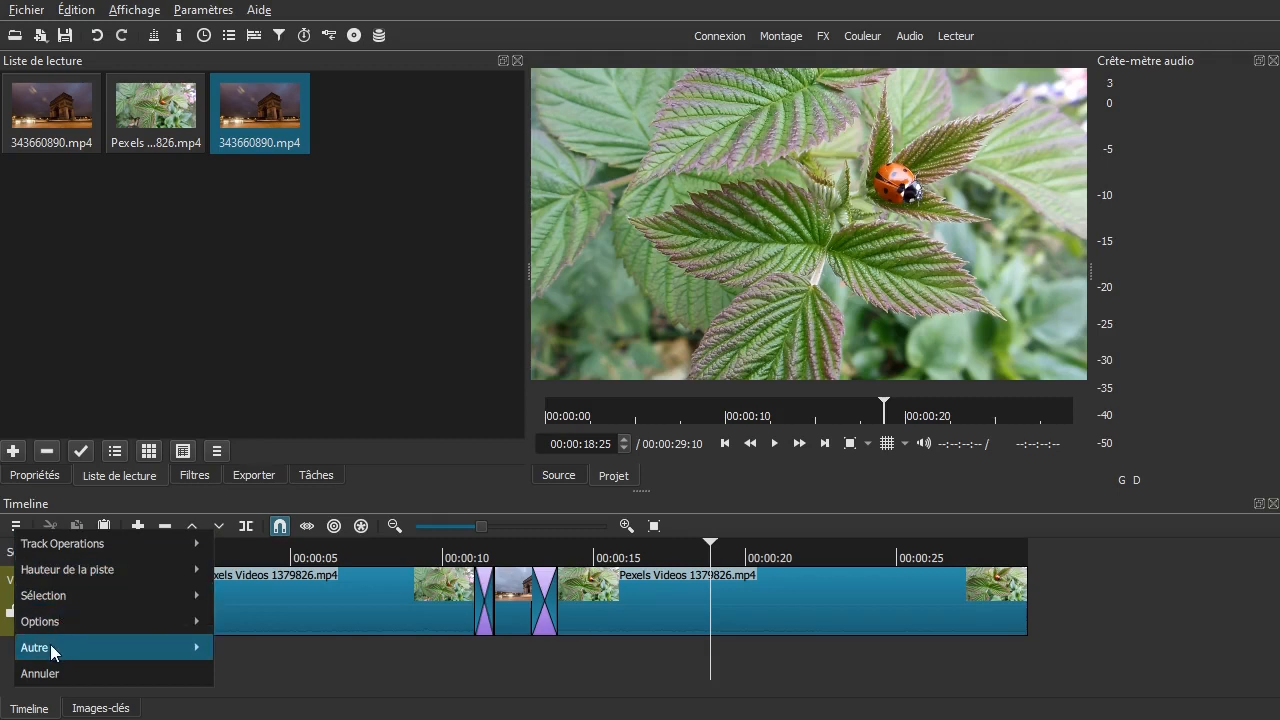
mouse_move(50, 648)
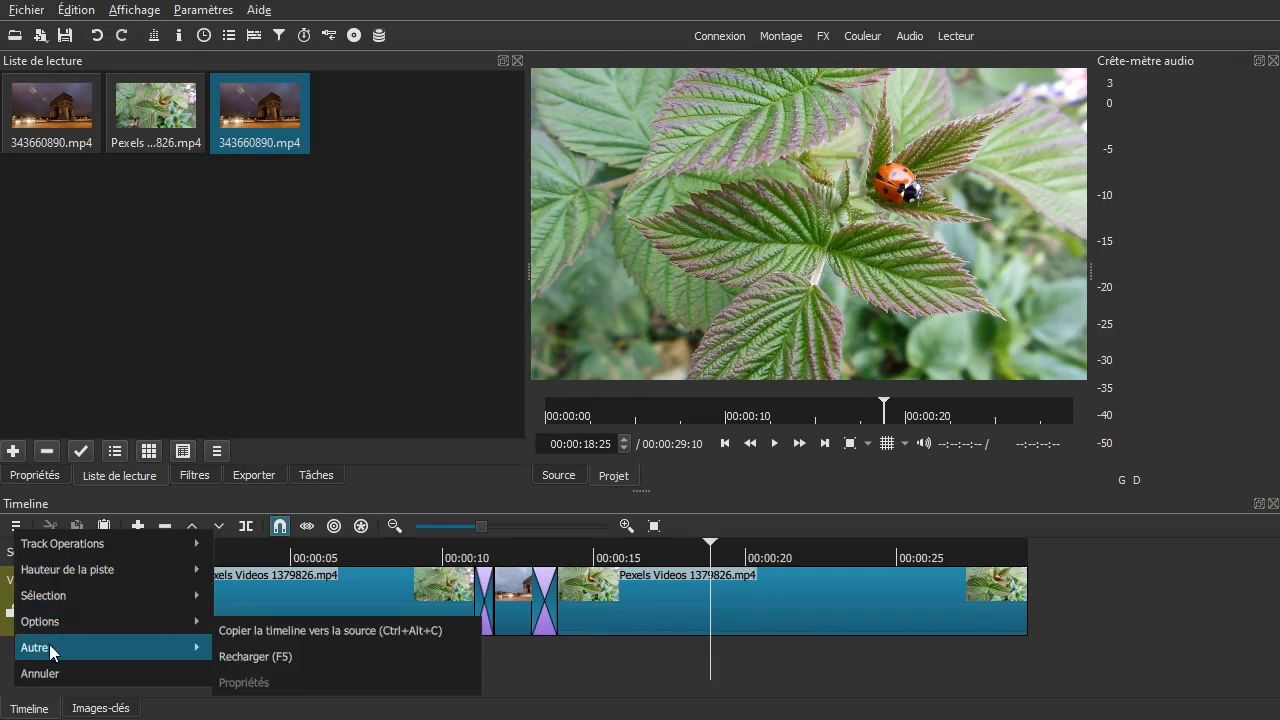
click(301, 637)
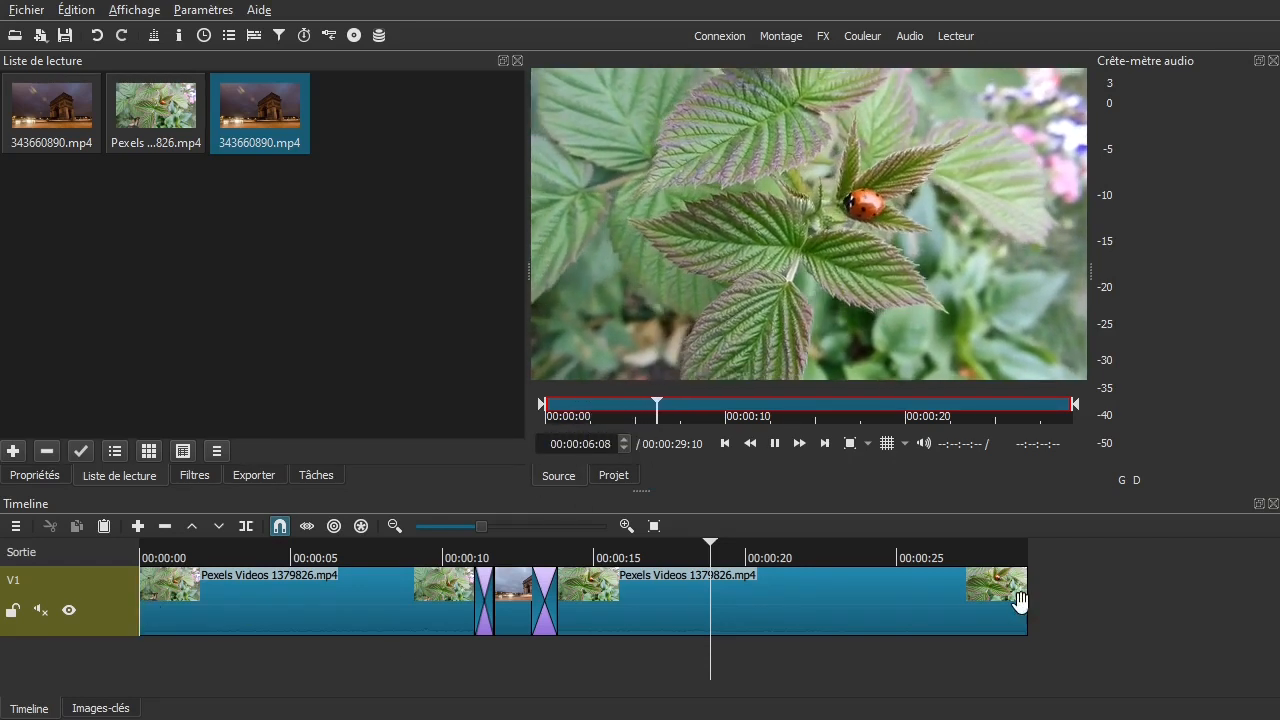
click(776, 446)
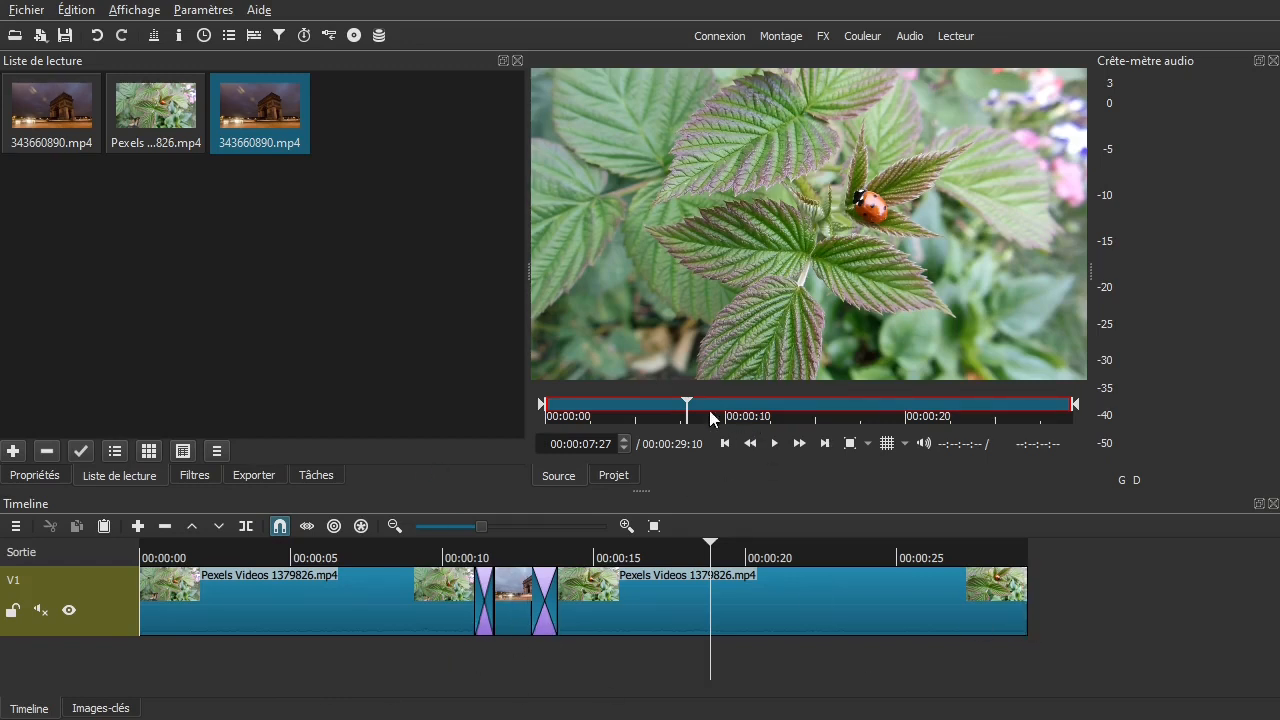
- Trim the copied timeline in the source player with an in point at 00:00:09:25 and an out point at 00:00:16:10
drag(687, 412, 749, 418)
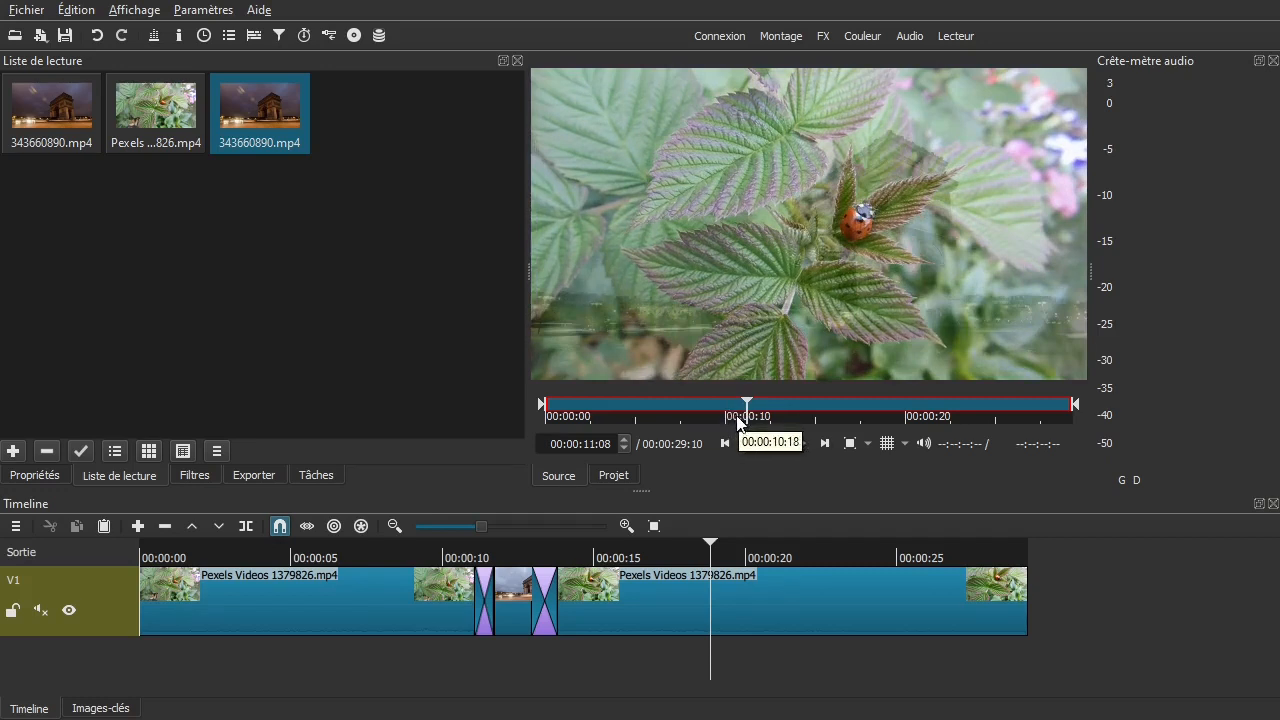
click(731, 420)
click(727, 420)
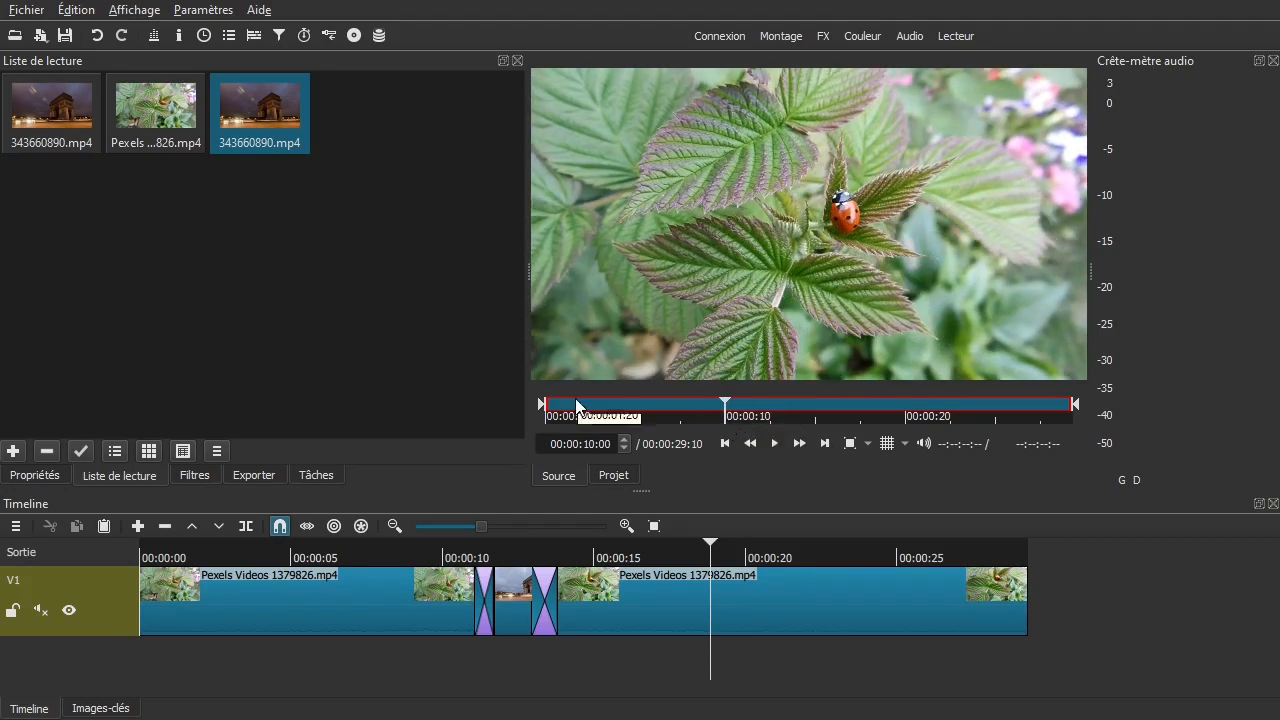
drag(541, 408, 825, 417)
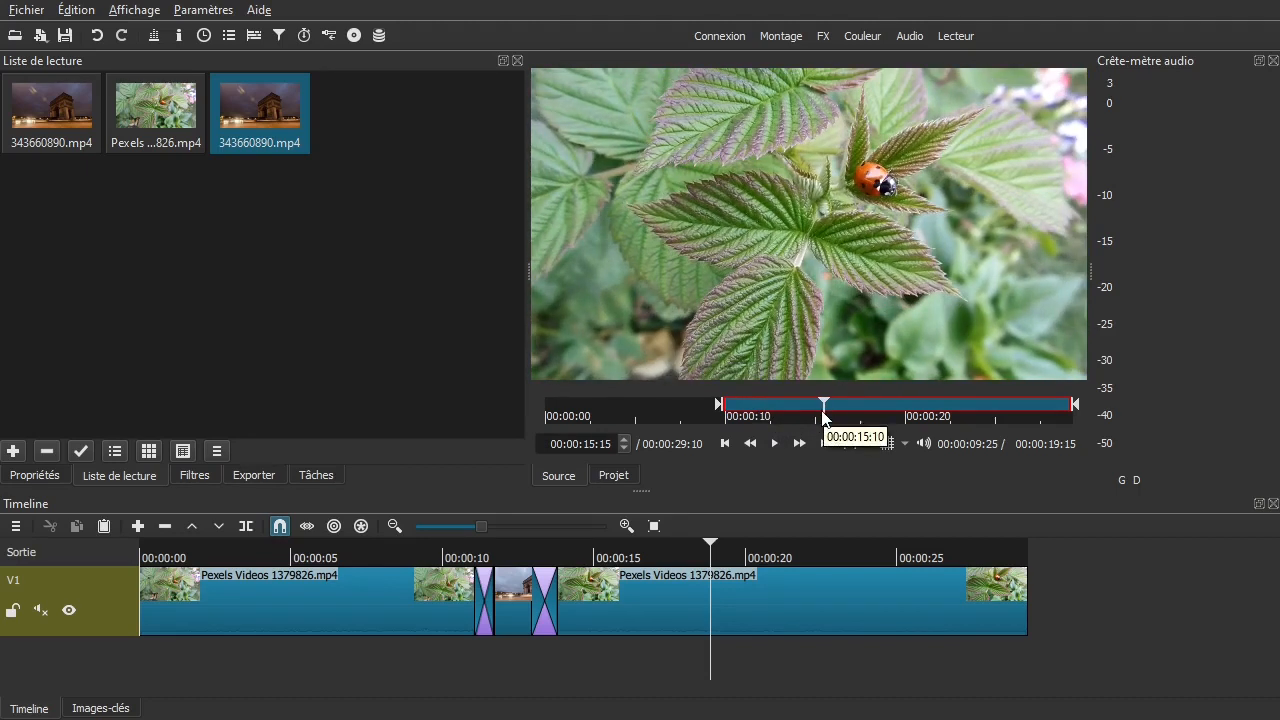
drag(1076, 410, 840, 412)
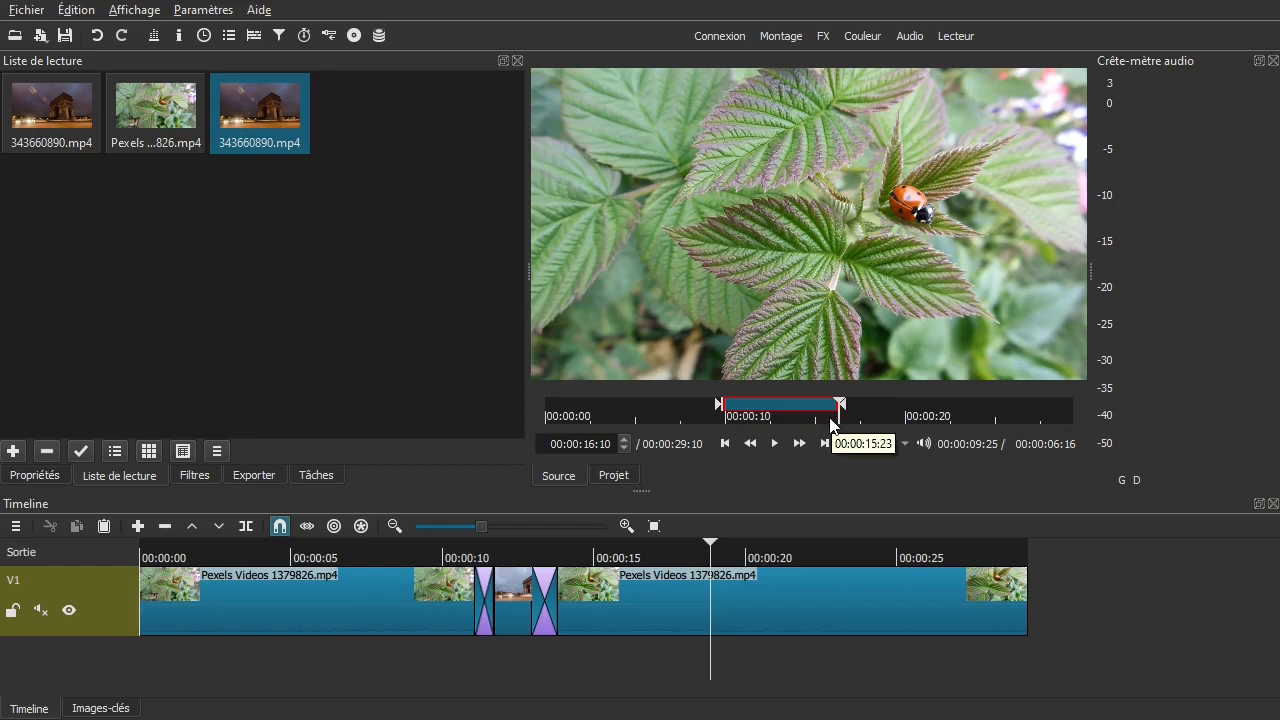
- Compare the full project timeline with its trimmed copy in the source player by scrubbing through both
click(612, 476)
drag(412, 668, 790, 660)
click(560, 475)
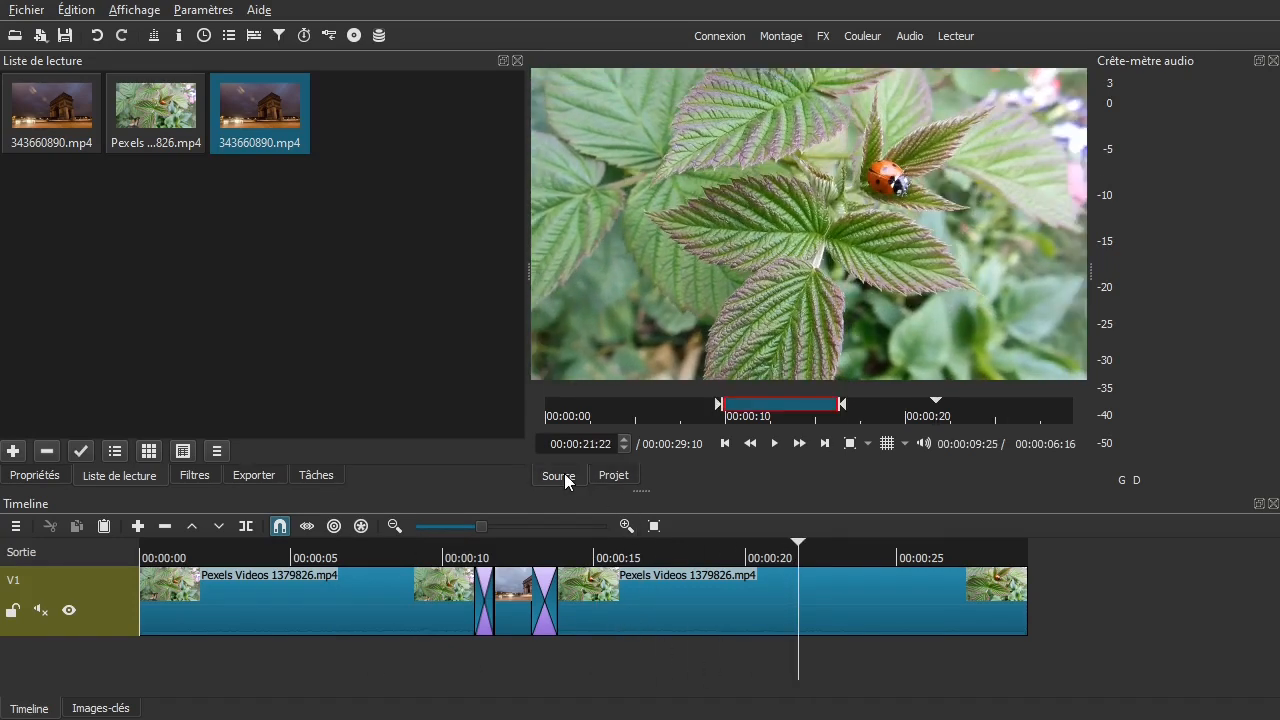
mouse_move(789, 423)
mouse_down()
mouse_move(732, 425)
mouse_move(802, 426)
mouse_up()
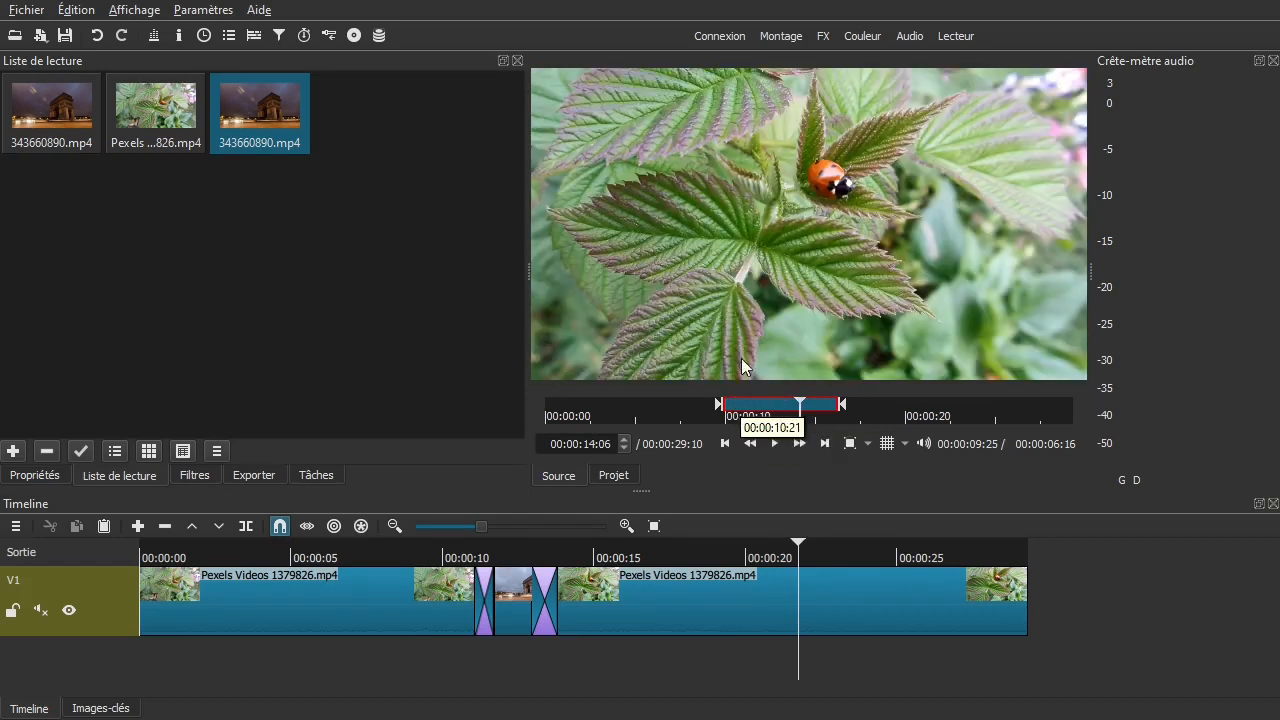
- Set the export to use Source as its source and show the advanced export settings
click(253, 475)
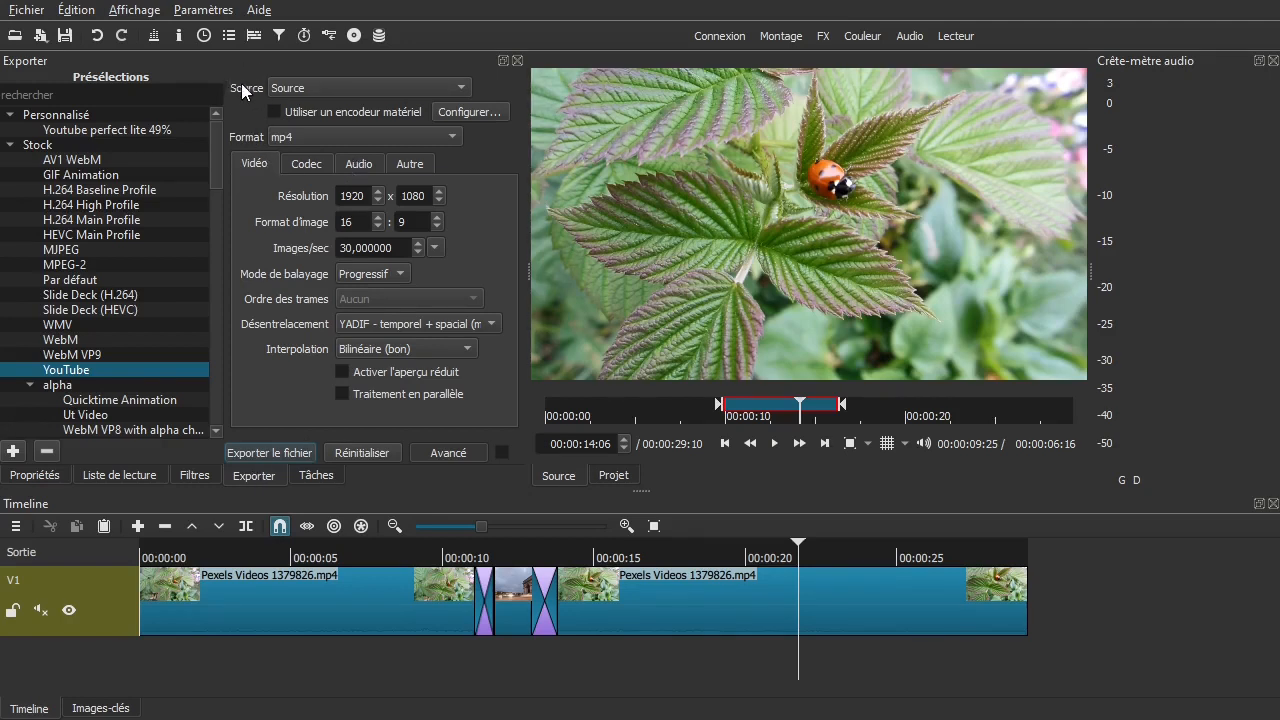
click(468, 452)
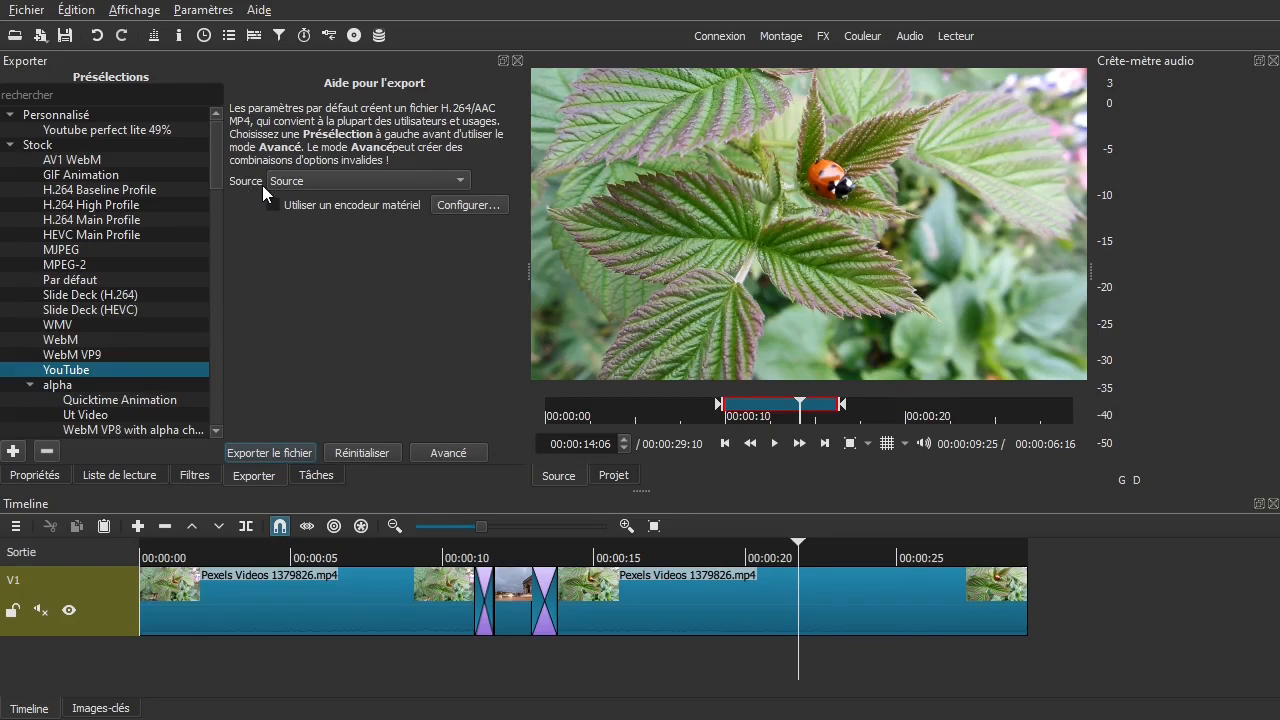
click(466, 180)
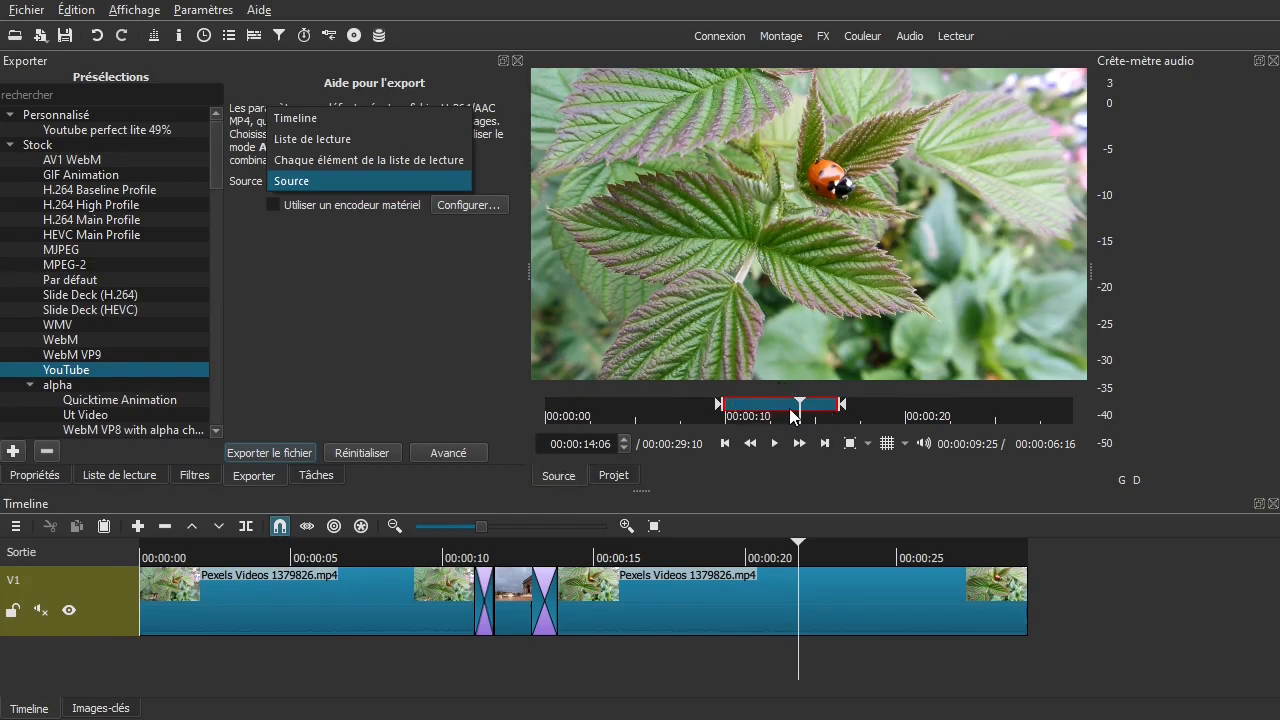
click(289, 182)
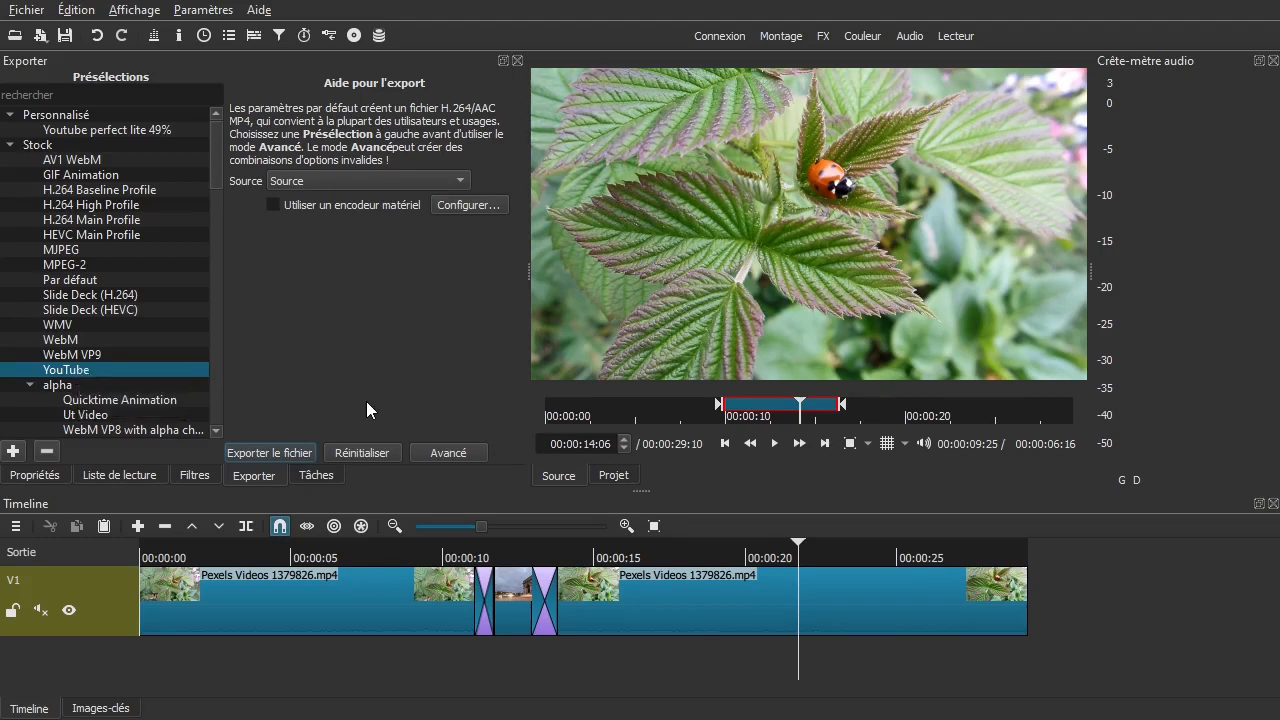
click(447, 453)
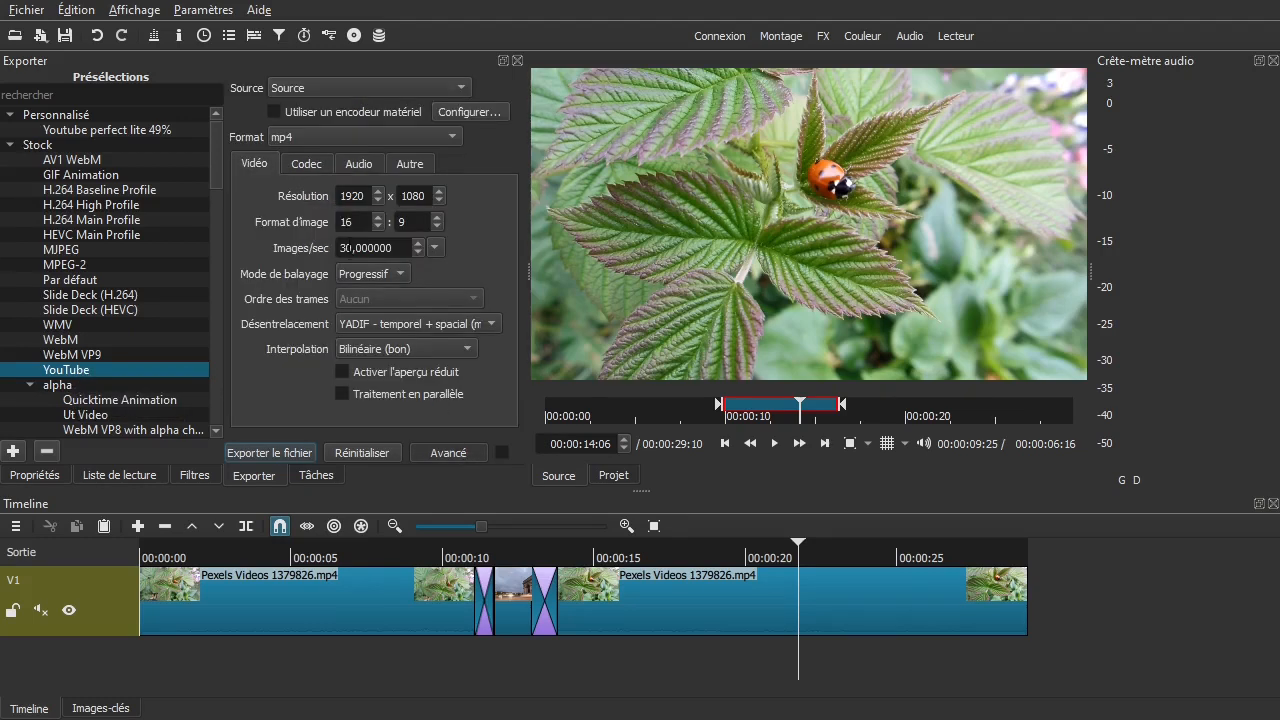
- Set the export resolution to 1280 x 720 and review the codec and other encoding settings
double_click(350, 200)
text(1280)
double_click(413, 195)
text(720)
click(398, 247)
click(310, 165)
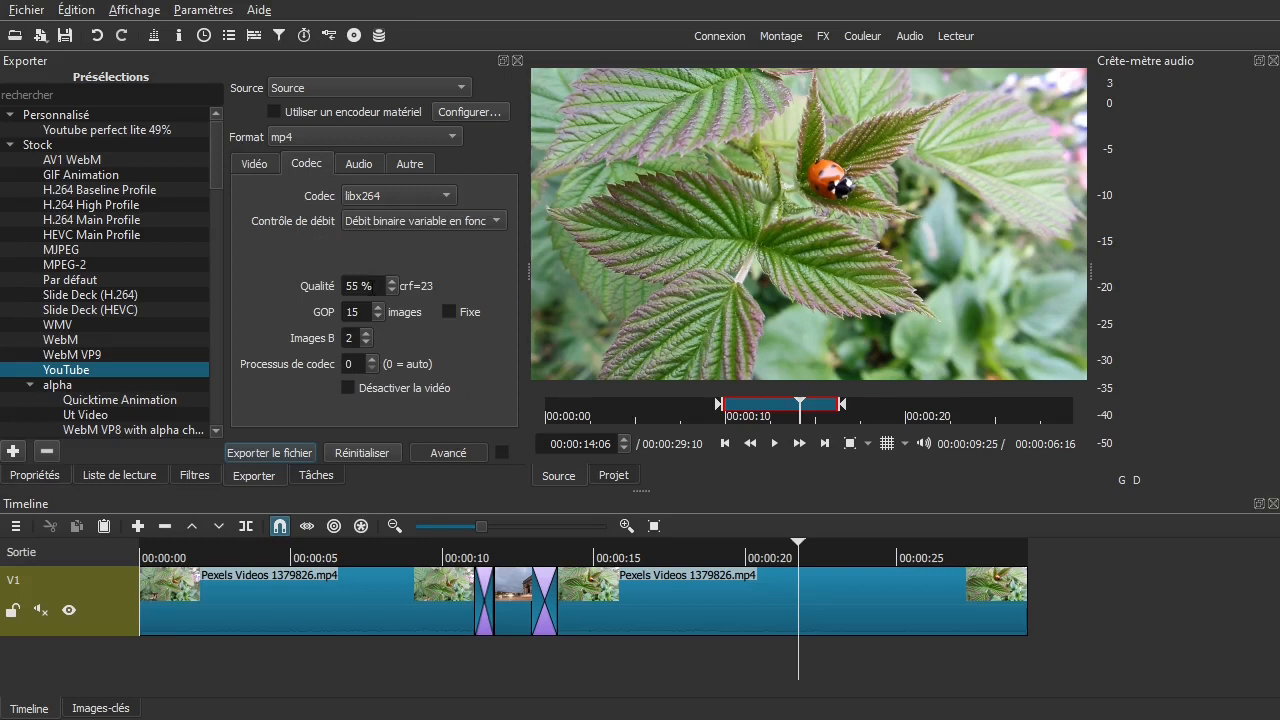
click(424, 166)
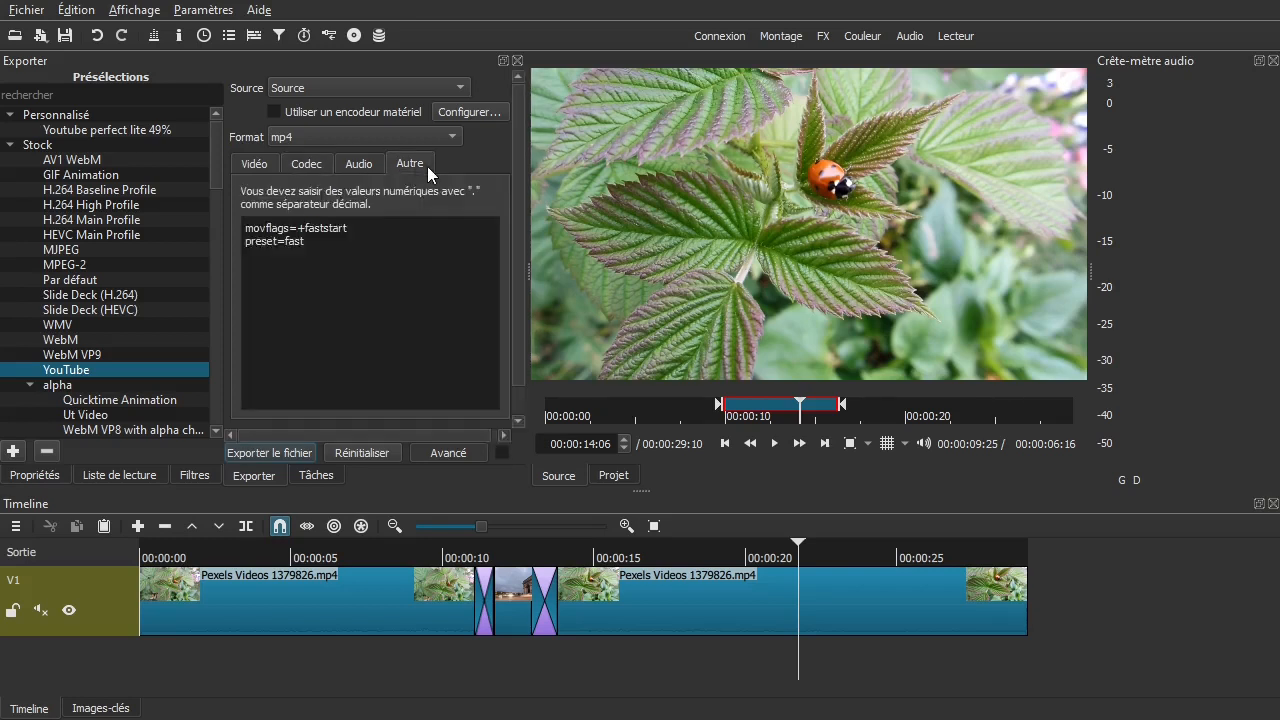
click(254, 164)
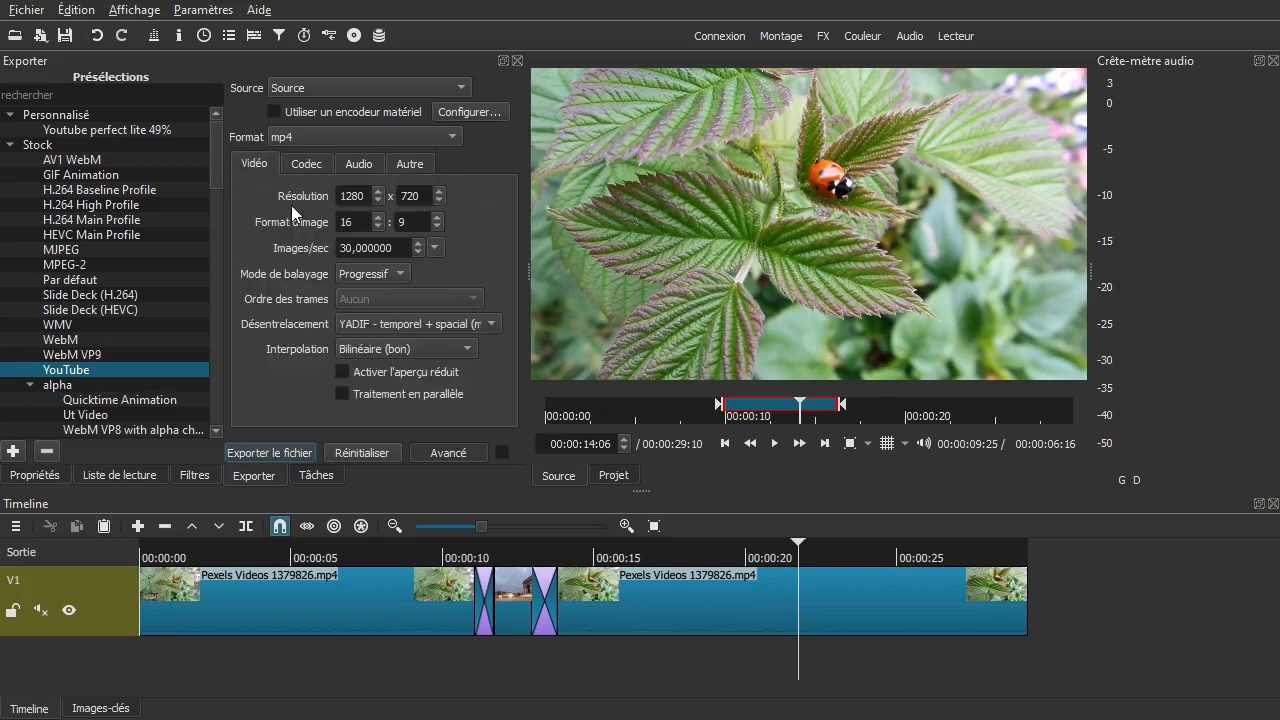
- Export the trimmed source as an mp4 file named test0001 in the test0001 folder
click(275, 455)
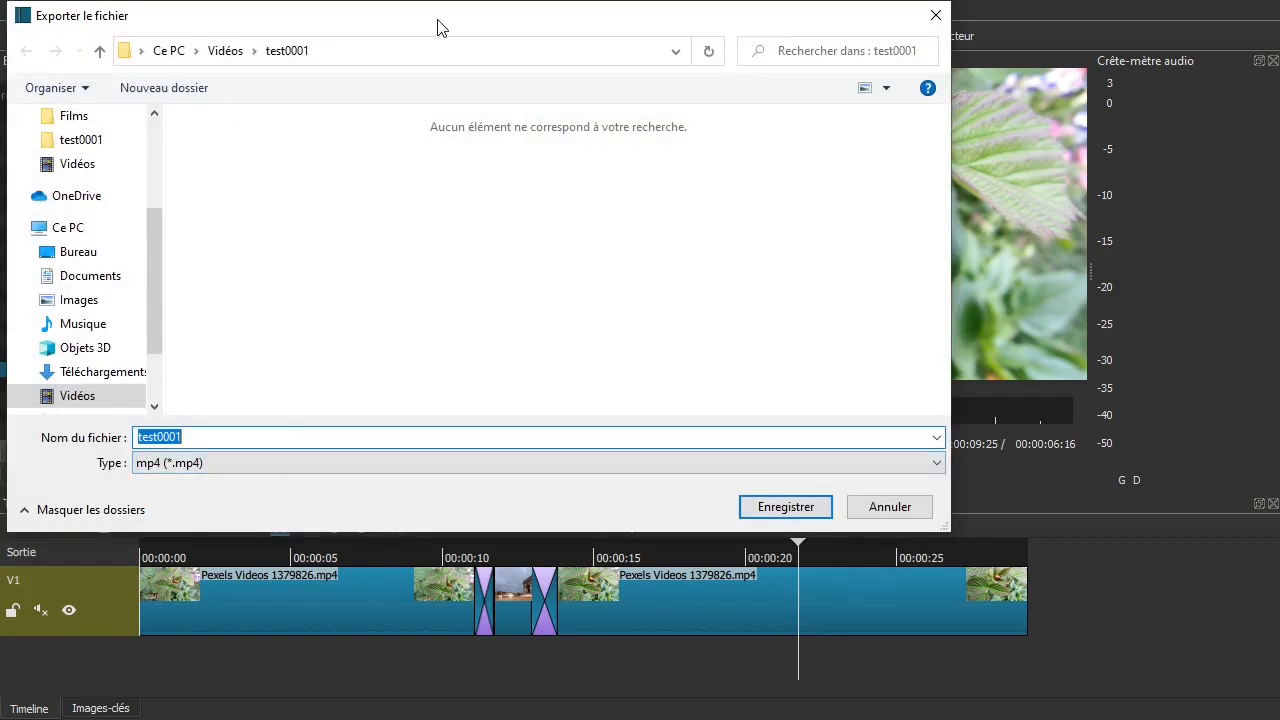
drag(437, 27, 513, 83)
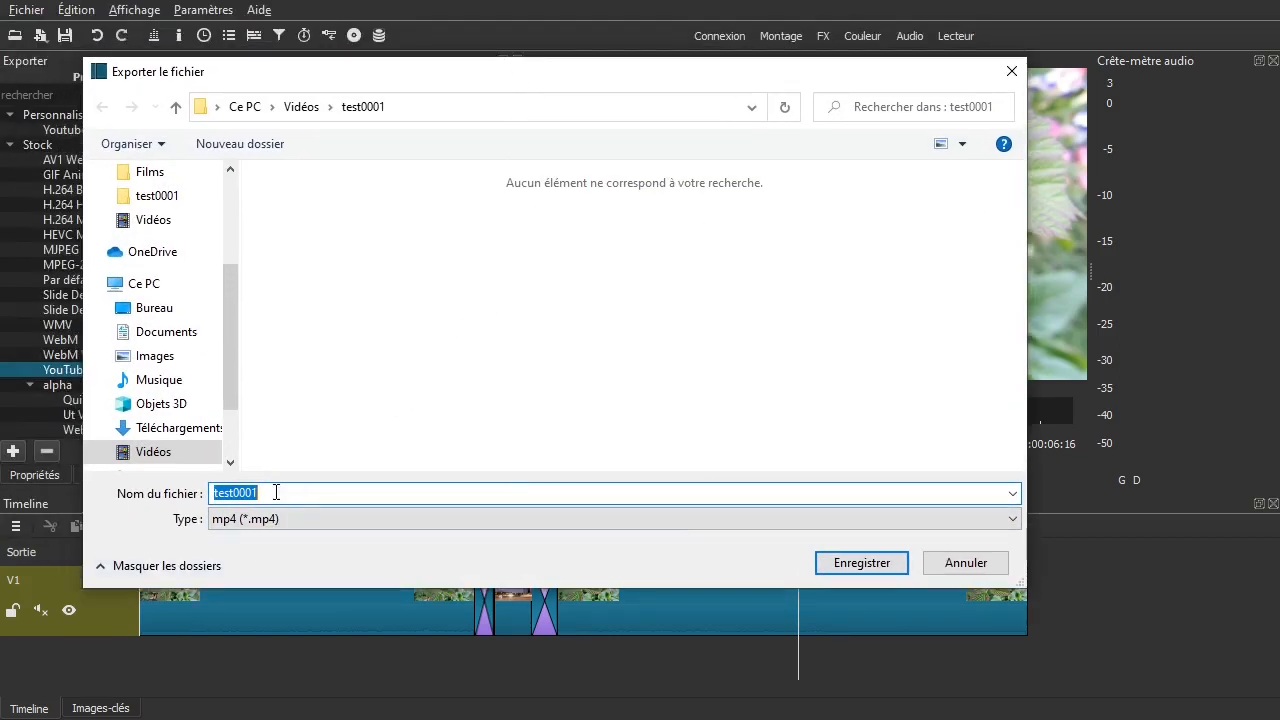
click(855, 566)
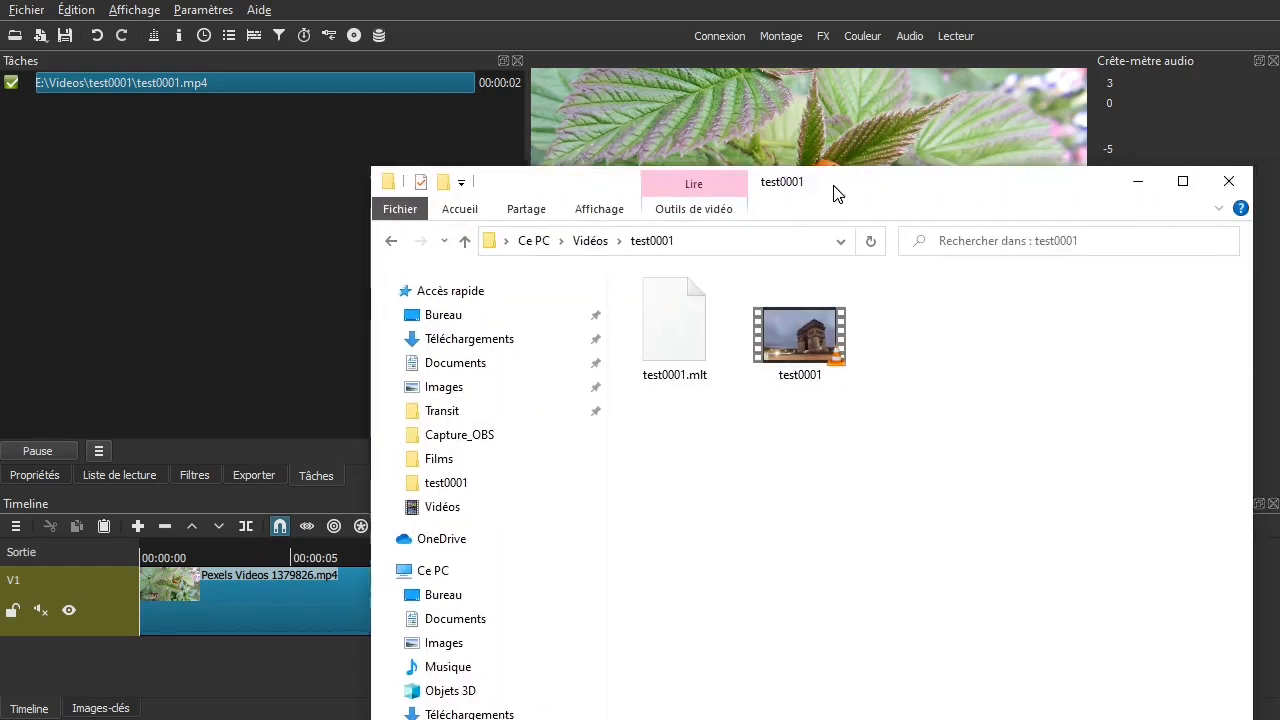
- Play the exported test0001 video from its folder in VLC, close the player and clear away the folder window
drag(834, 194, 600, 154)
click(557, 308)
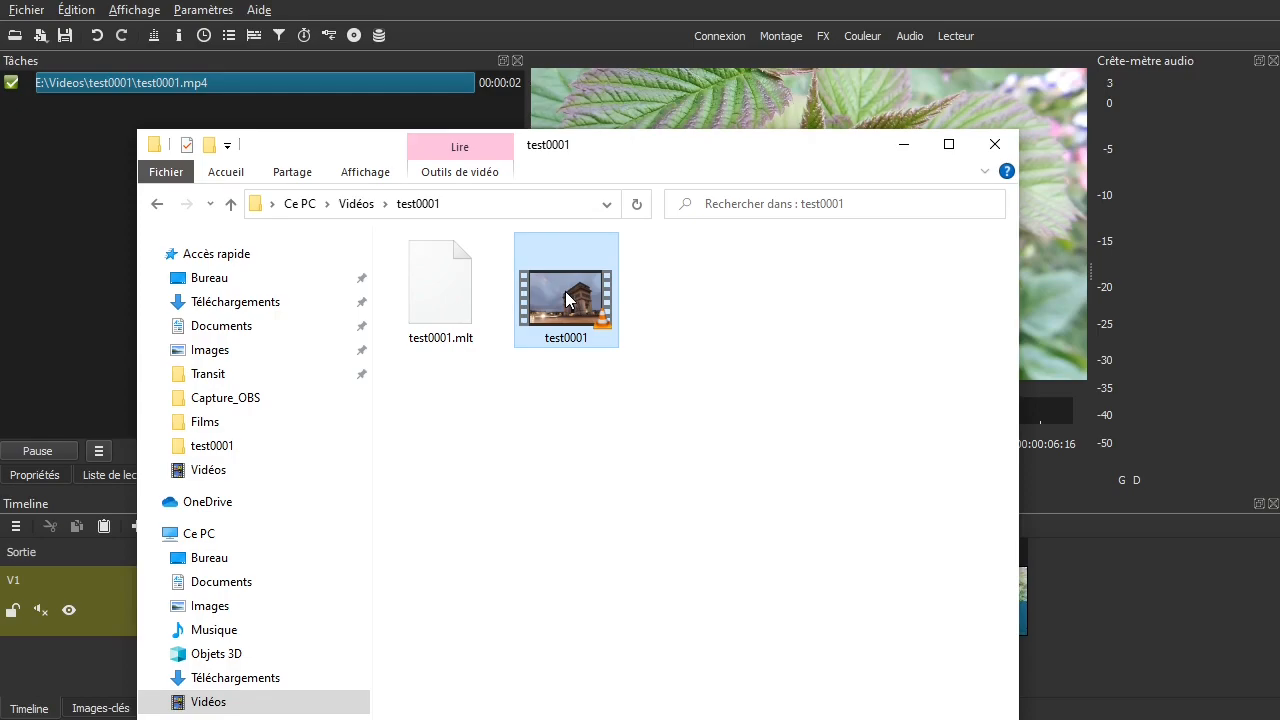
double_click(566, 298)
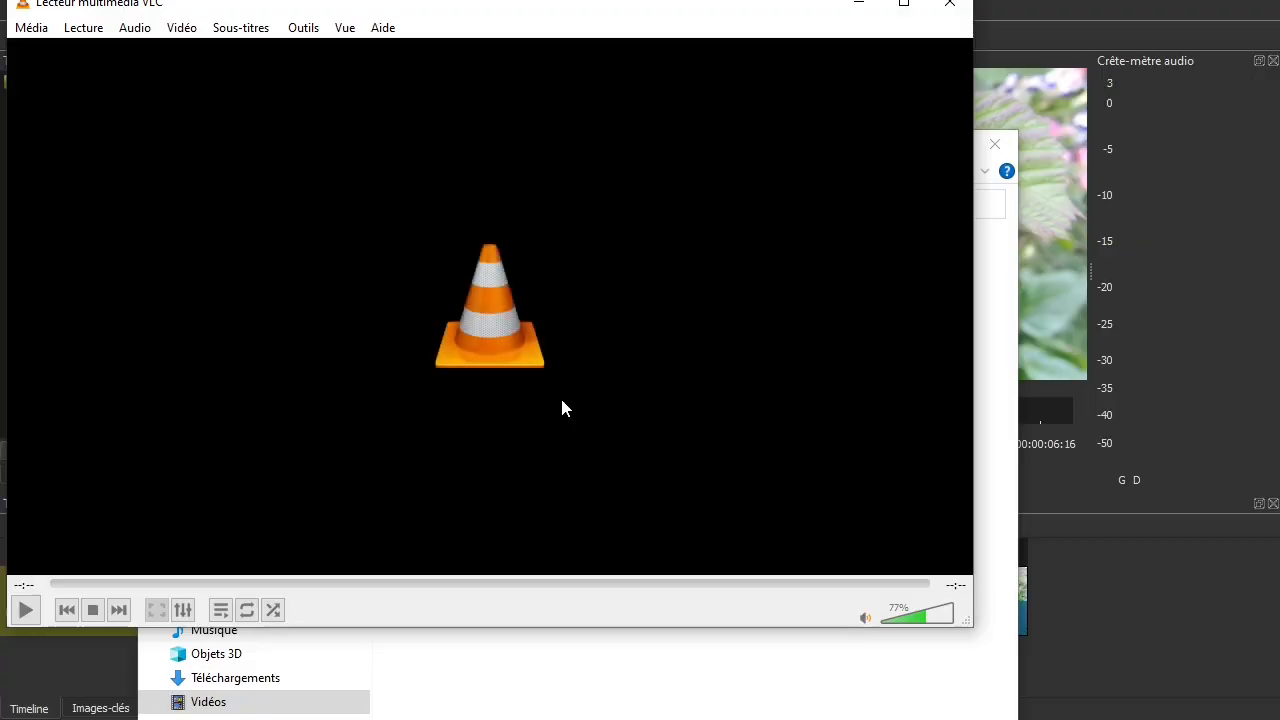
click(950, 5)
drag(695, 155, 1279, 230)
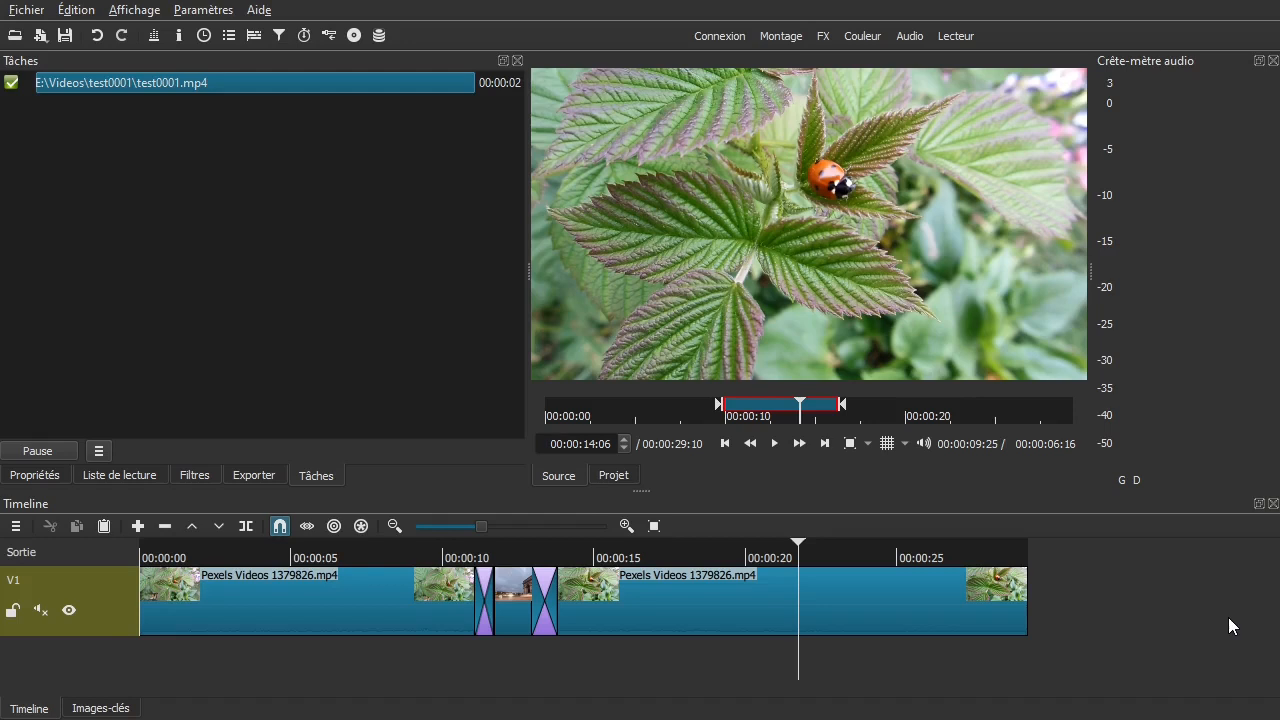
- Scrub through the copied timeline in the source player, both inside and outside the trimmed range
click(741, 428)
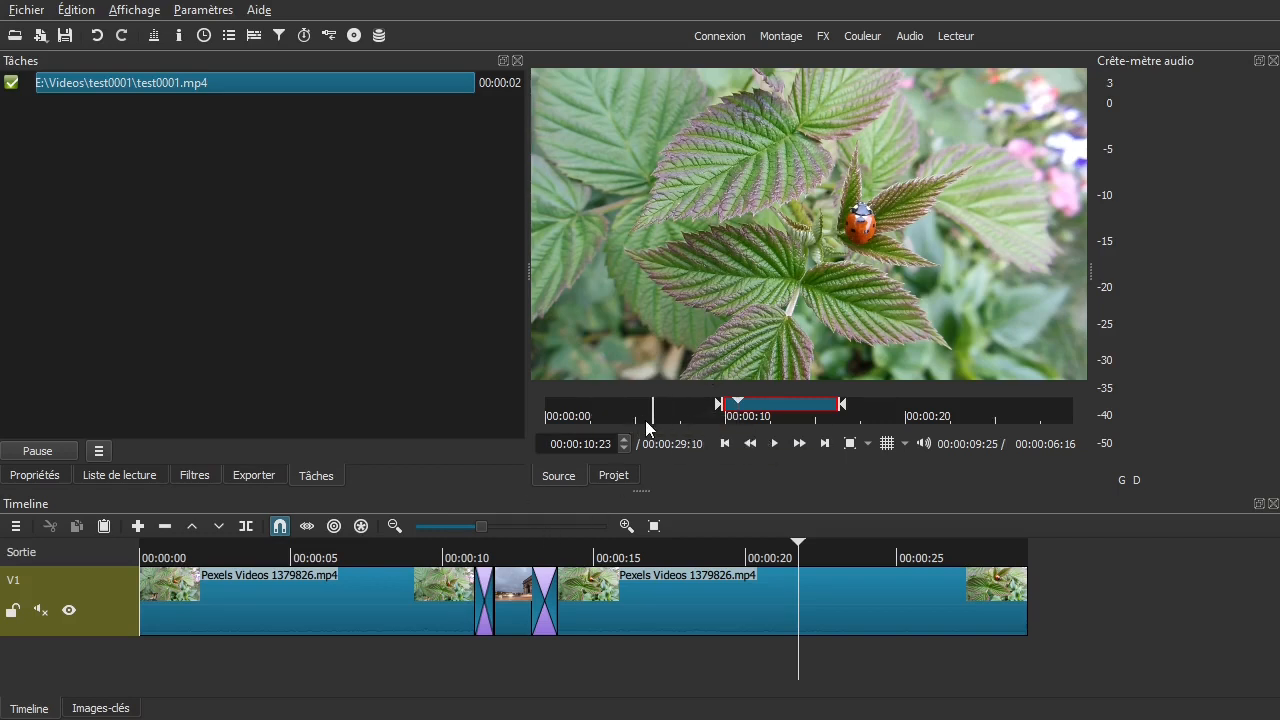
click(587, 423)
drag(588, 423, 786, 418)
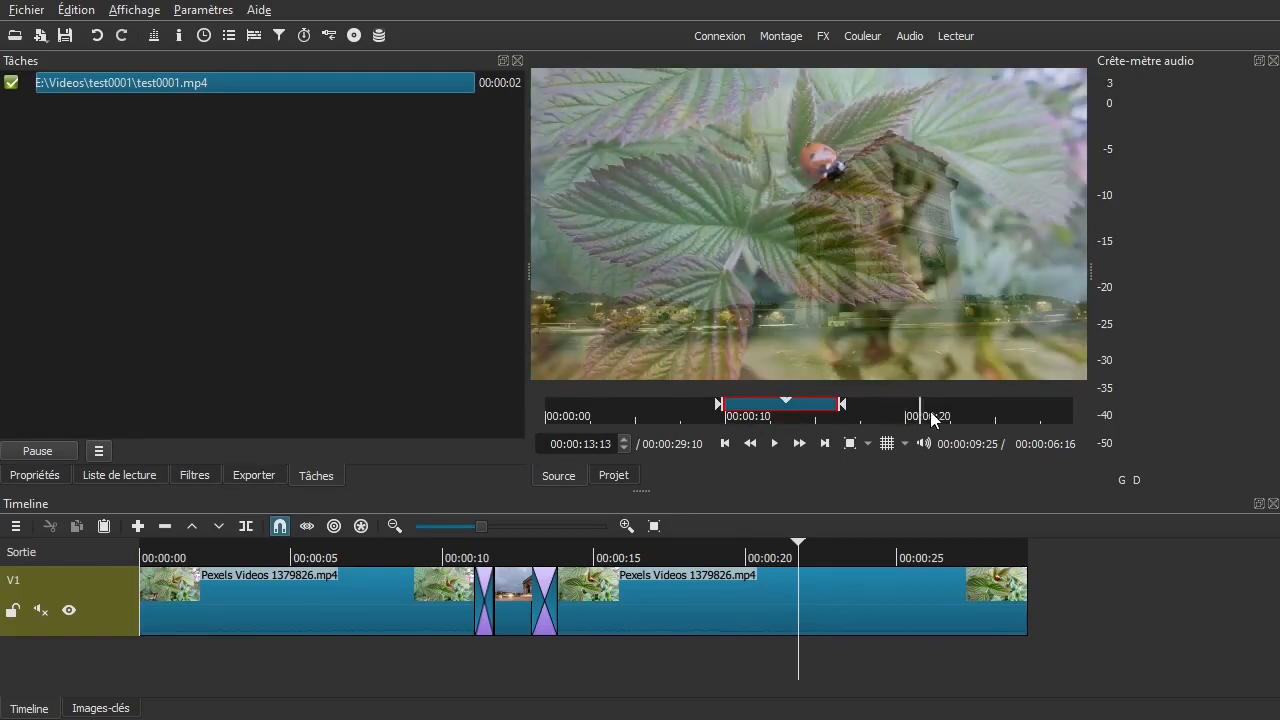
click(1010, 420)
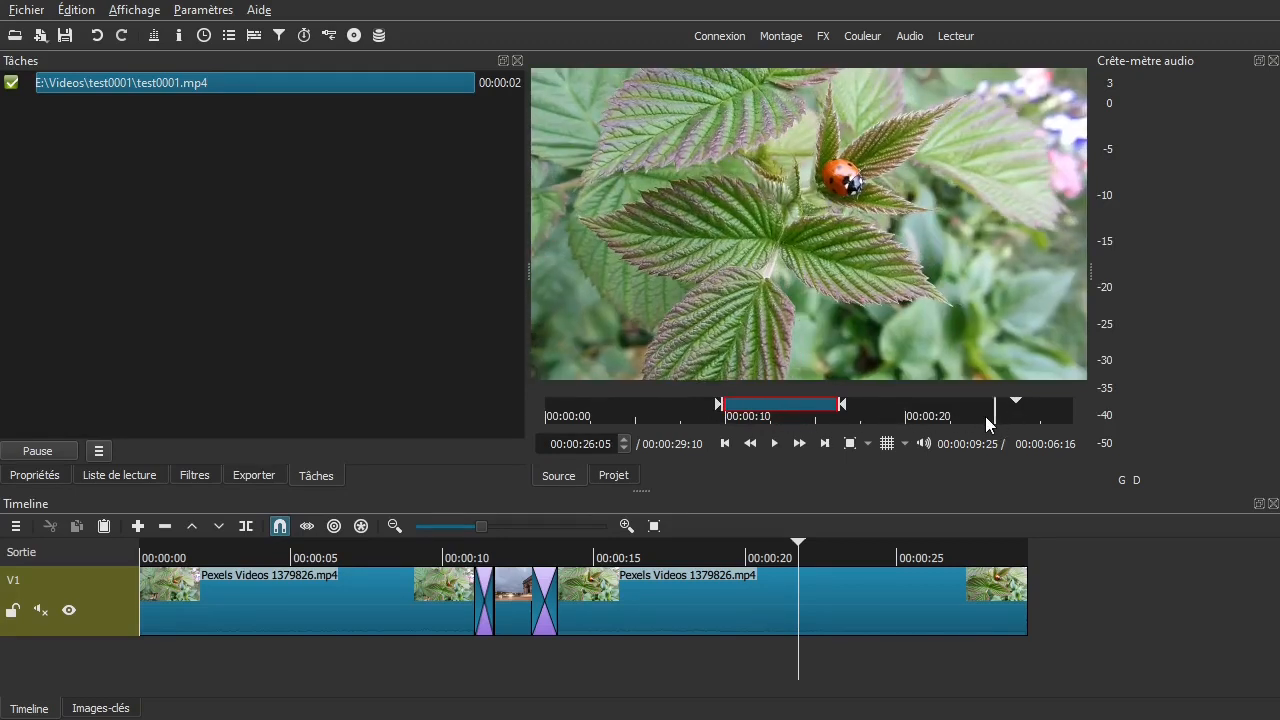
click(929, 420)
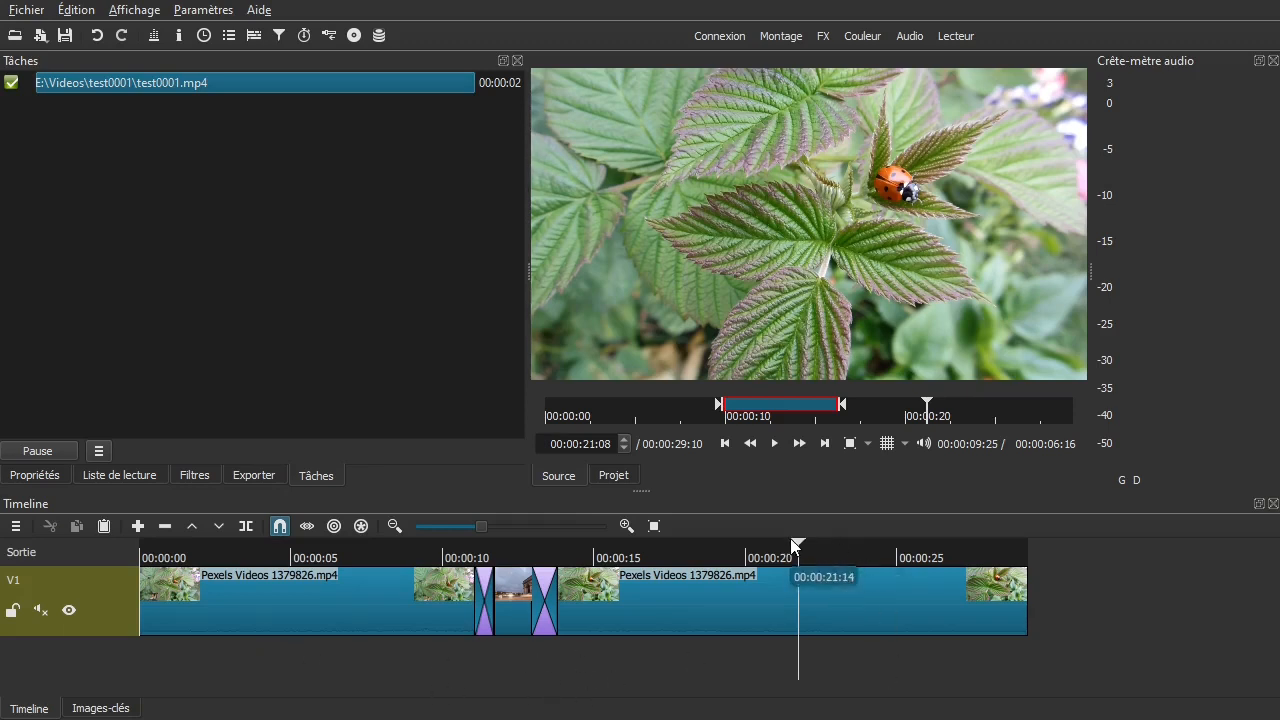
- Inspect the original project timeline around the two transitions by moving its playhead
click(734, 556)
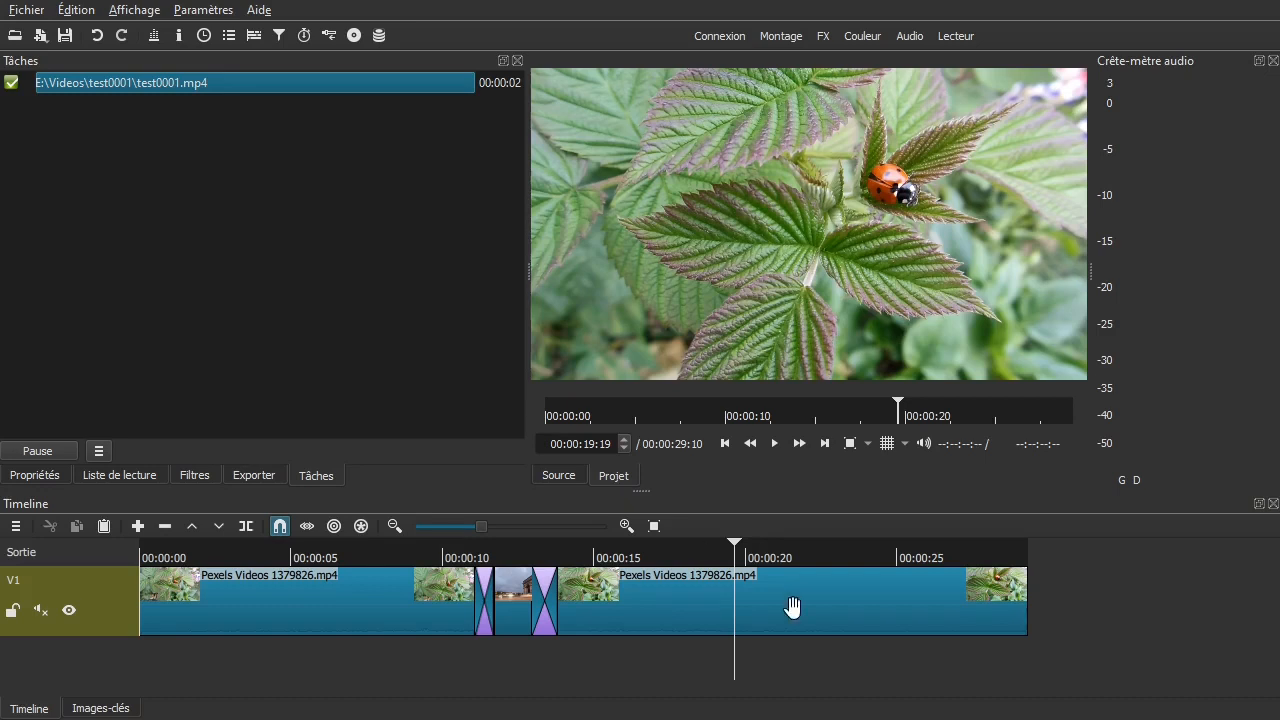
drag(584, 660, 548, 657)
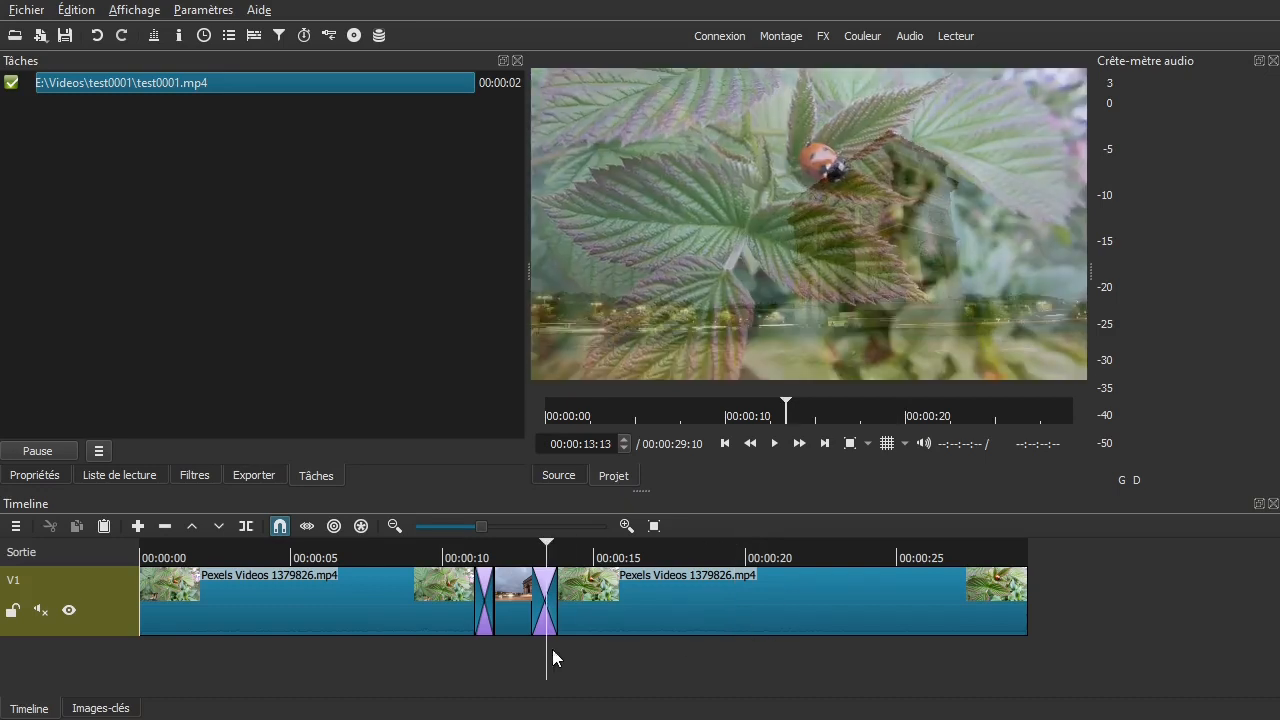
click(455, 655)
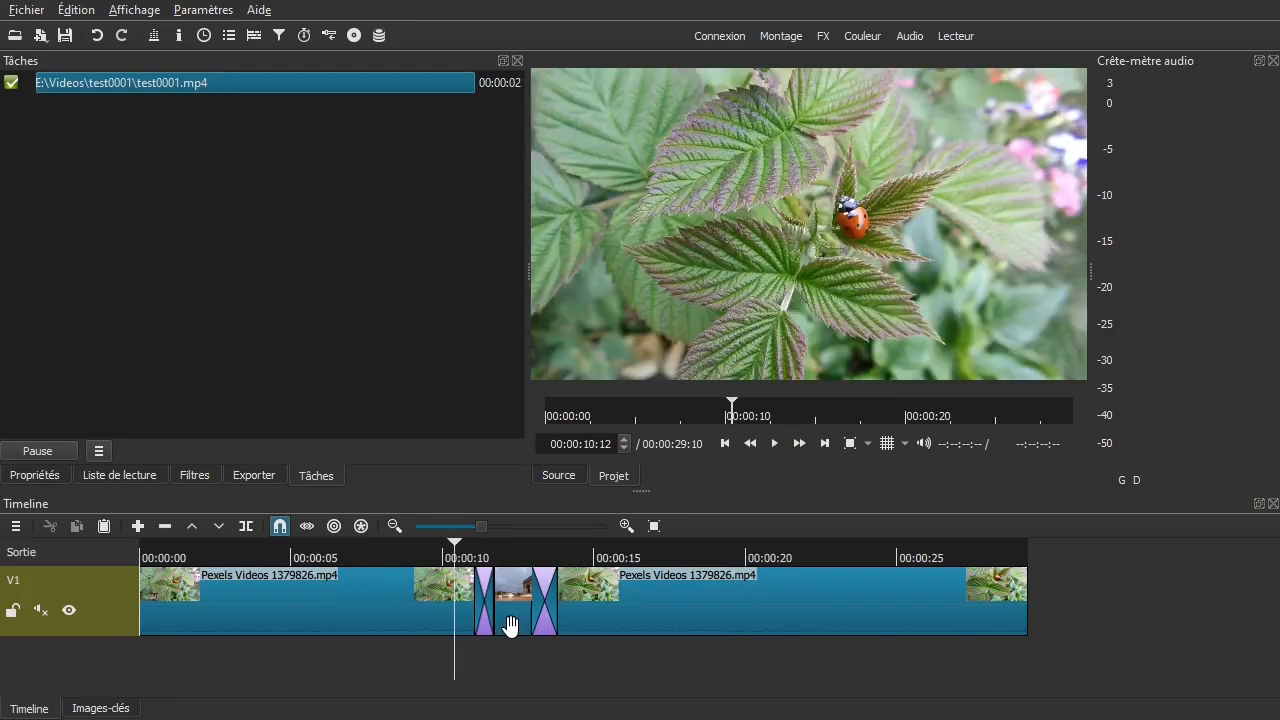
- Move the source copy's in point to 00:00:07:11 and place its playhead at 00:00:11:20
click(573, 476)
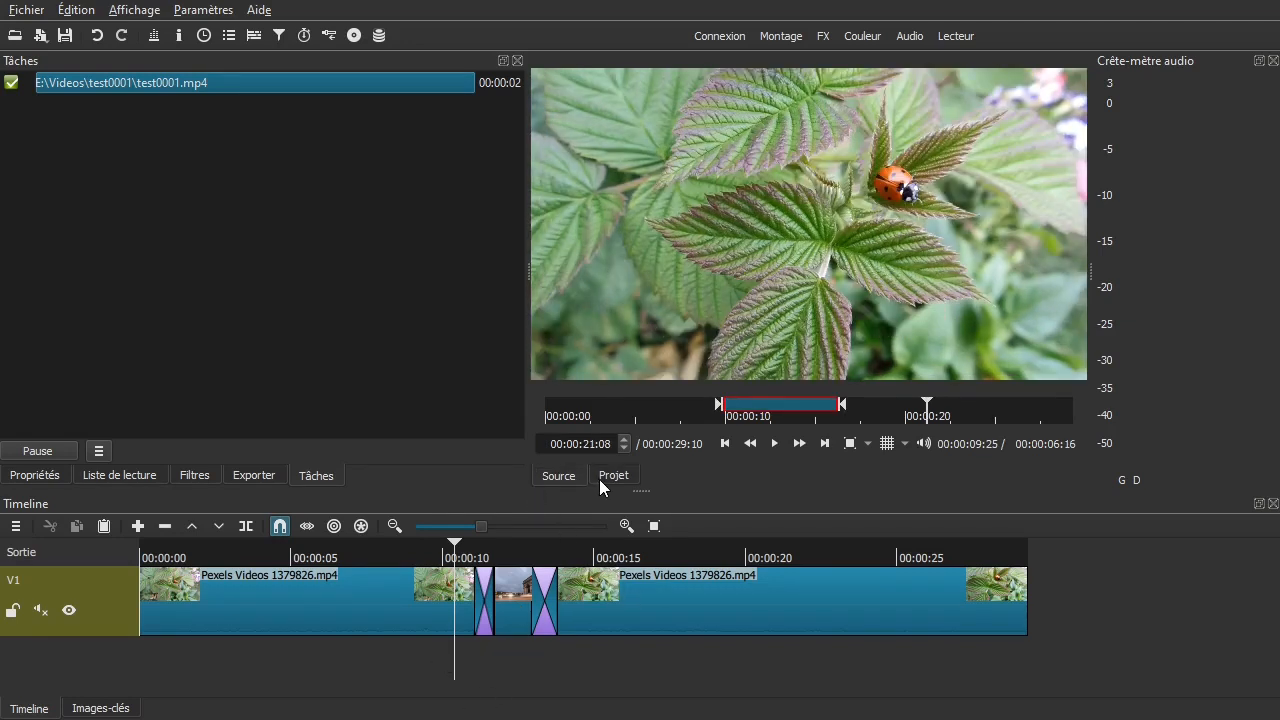
mouse_move(723, 423)
mouse_down()
mouse_move(798, 425)
mouse_move(681, 418)
mouse_up()
drag(800, 421, 756, 421)
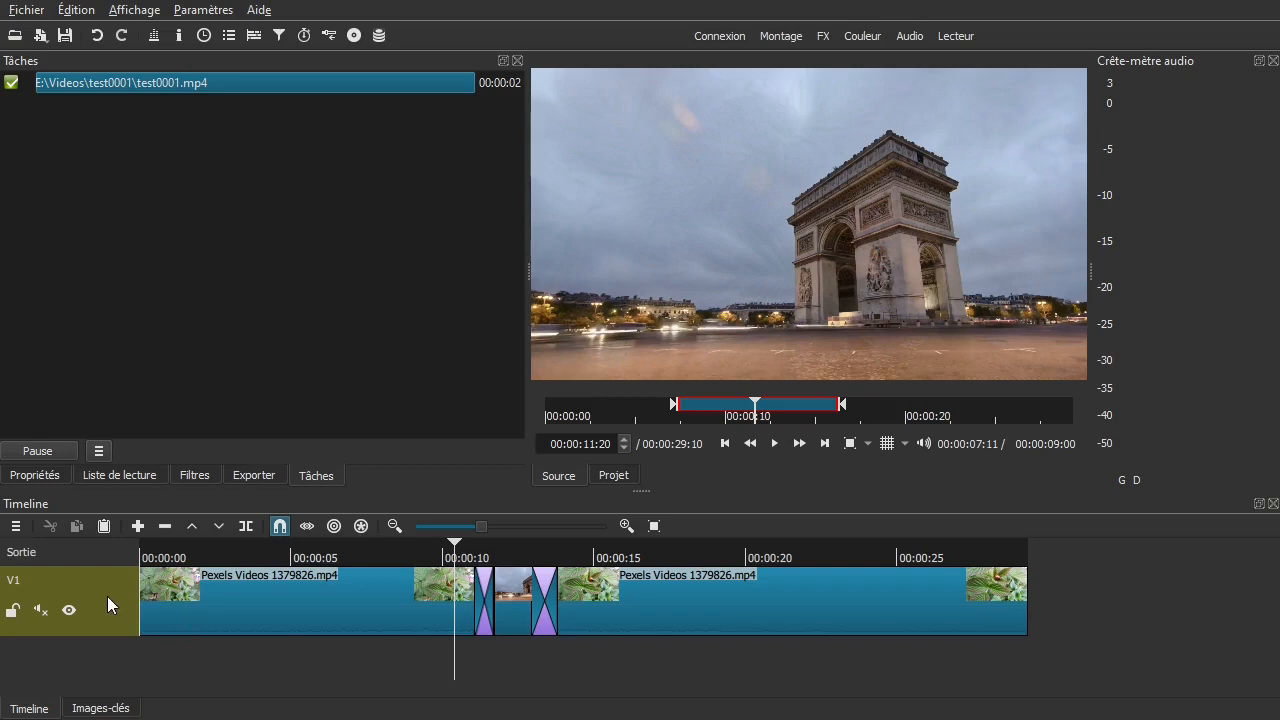
- Locate the command that copies the timeline to the source, and return to the project timeline at 00:00:18:01
click(16, 527)
mouse_move(31, 645)
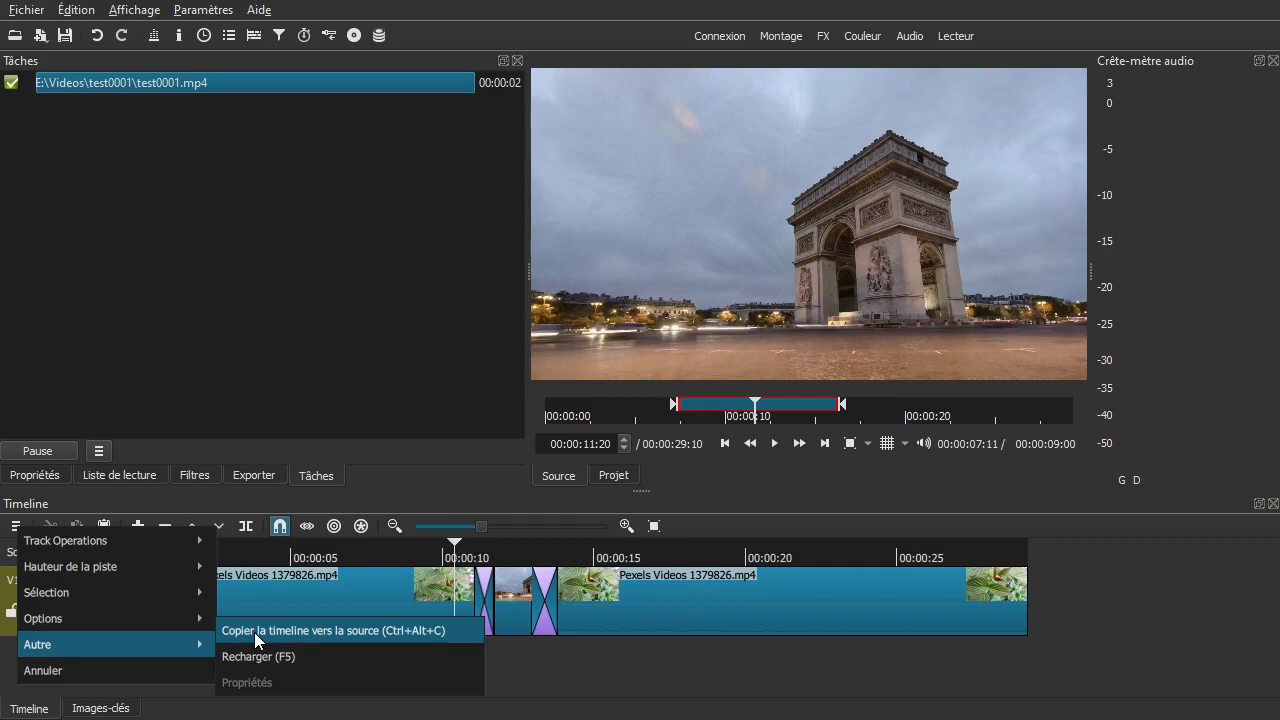
click(686, 674)
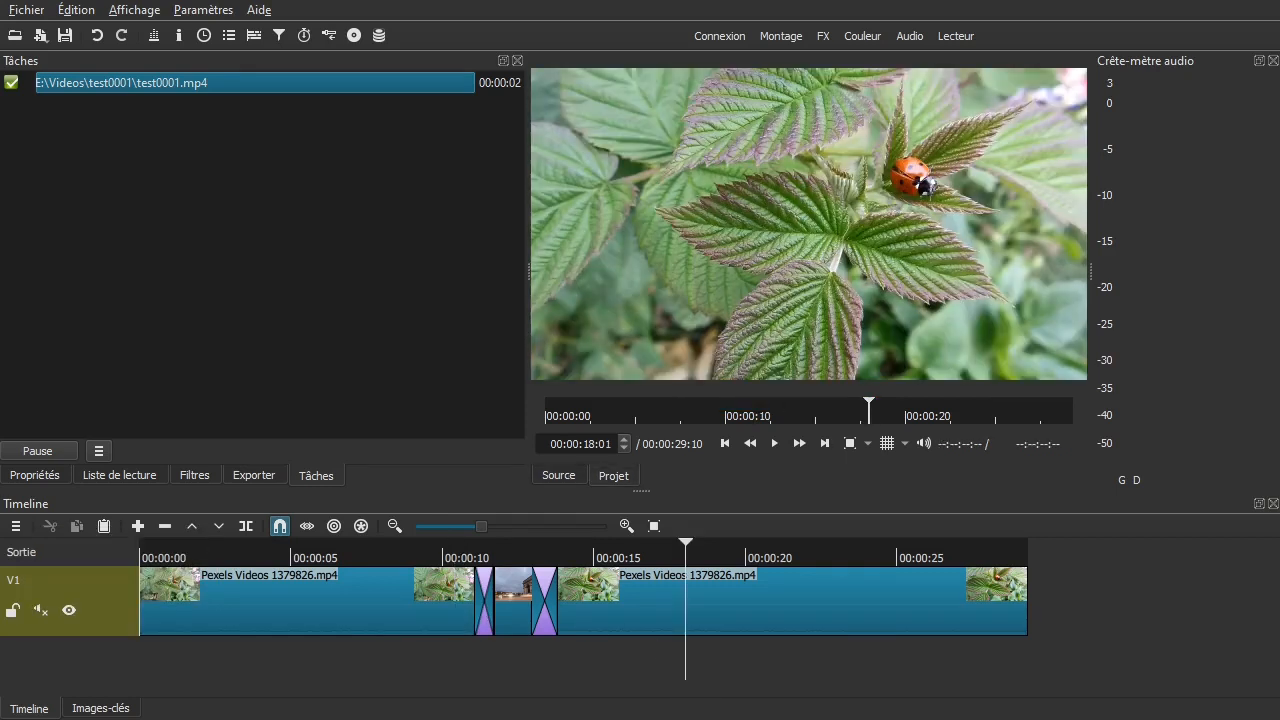